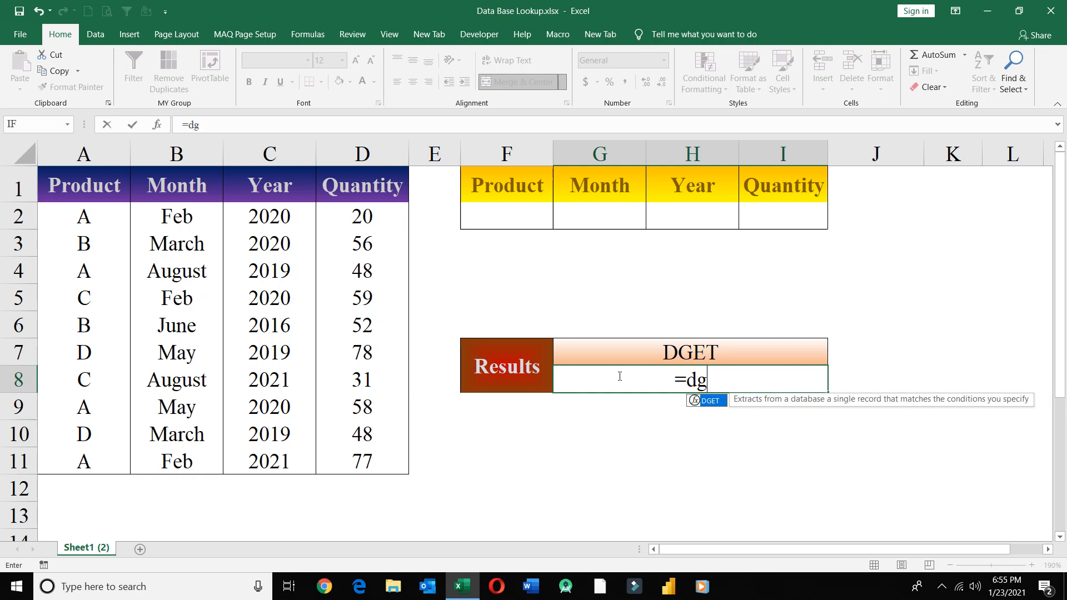
{"action": "key", "text": "Tab"}
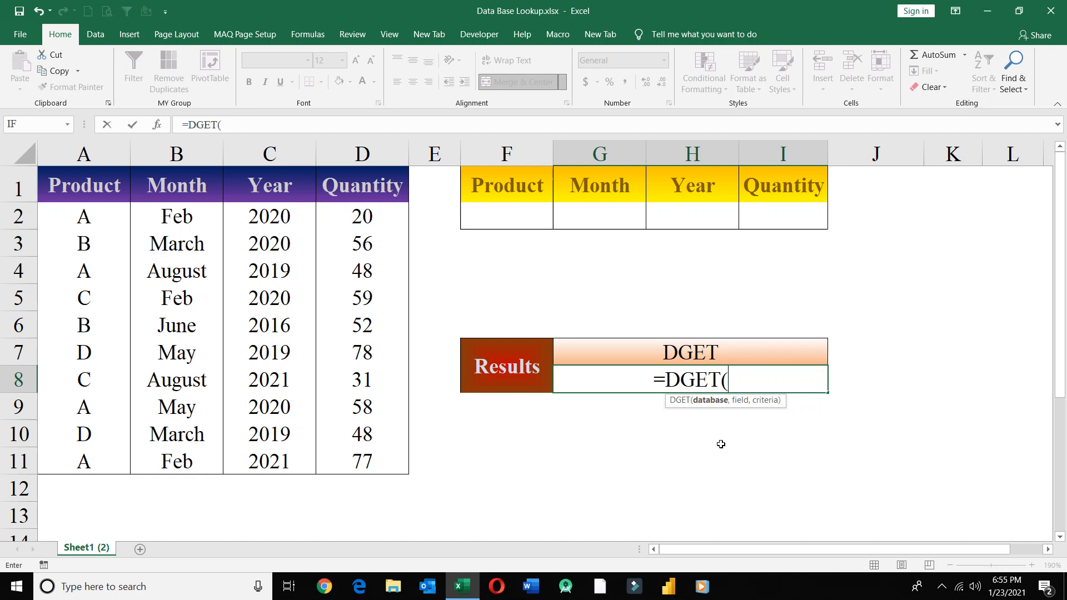
{"action": "type", "text": "d"}
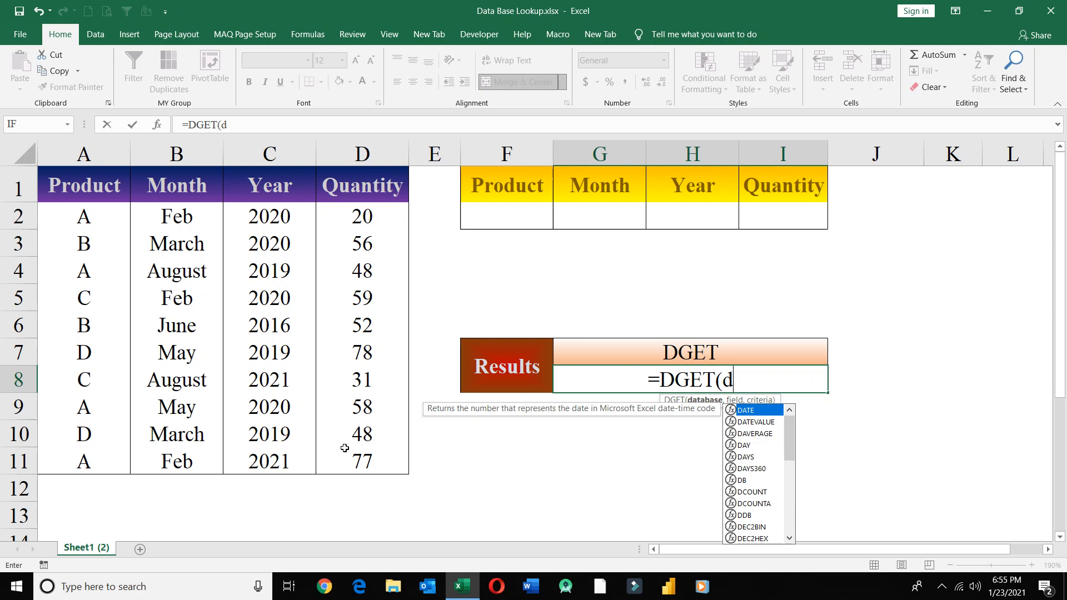
{"action": "key", "text": "Escape"}
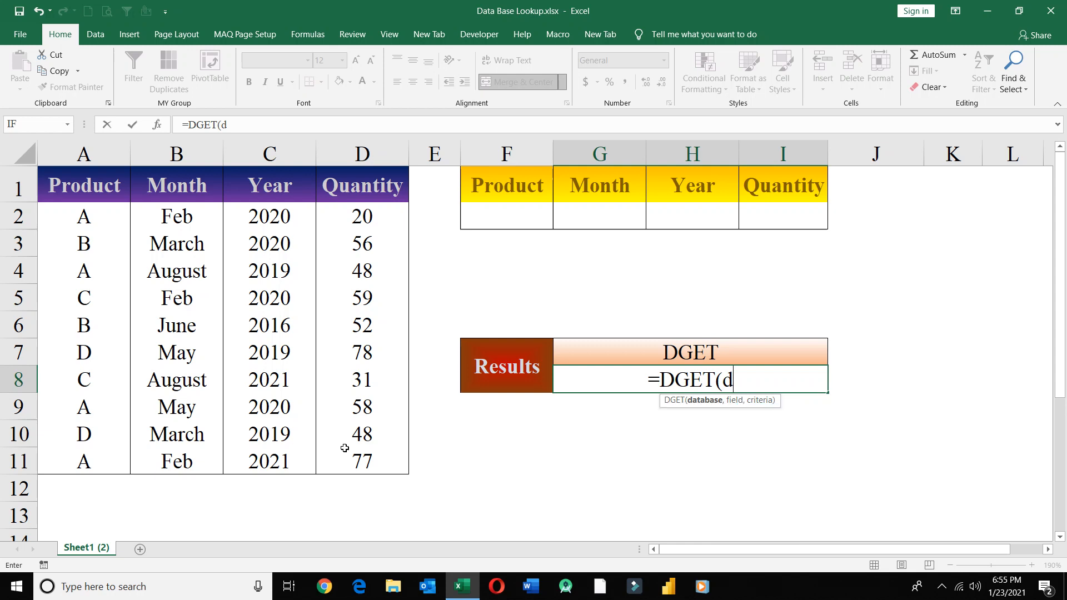
{"action": "key", "text": "Escape"}
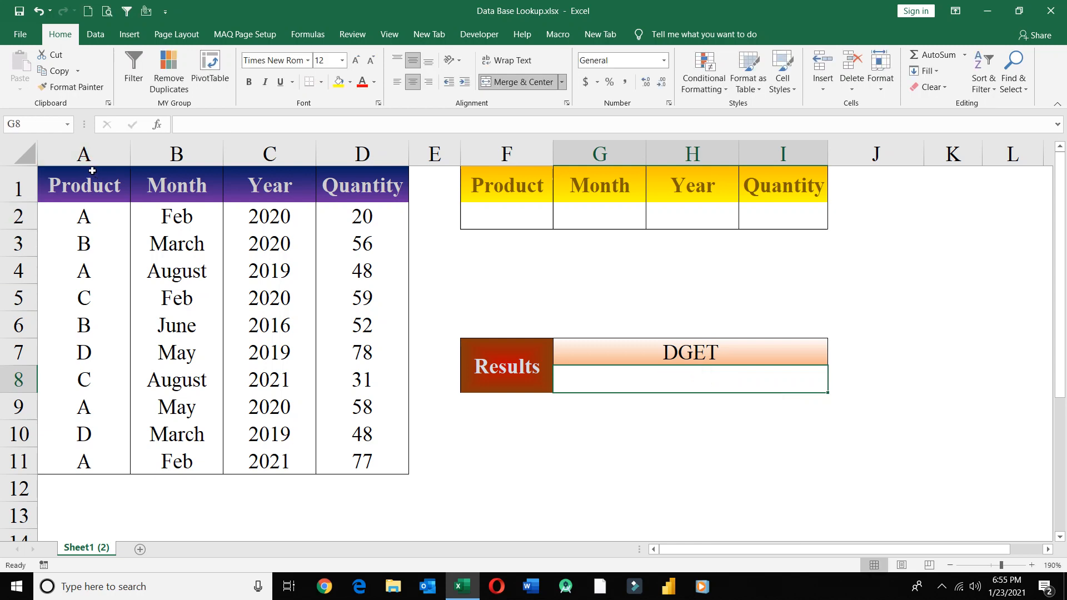
- Name the data table range A1:D11, headers included, database
{"action": "left_click_drag", "start_coordinate": [93, 170], "coordinate": [367, 460]}
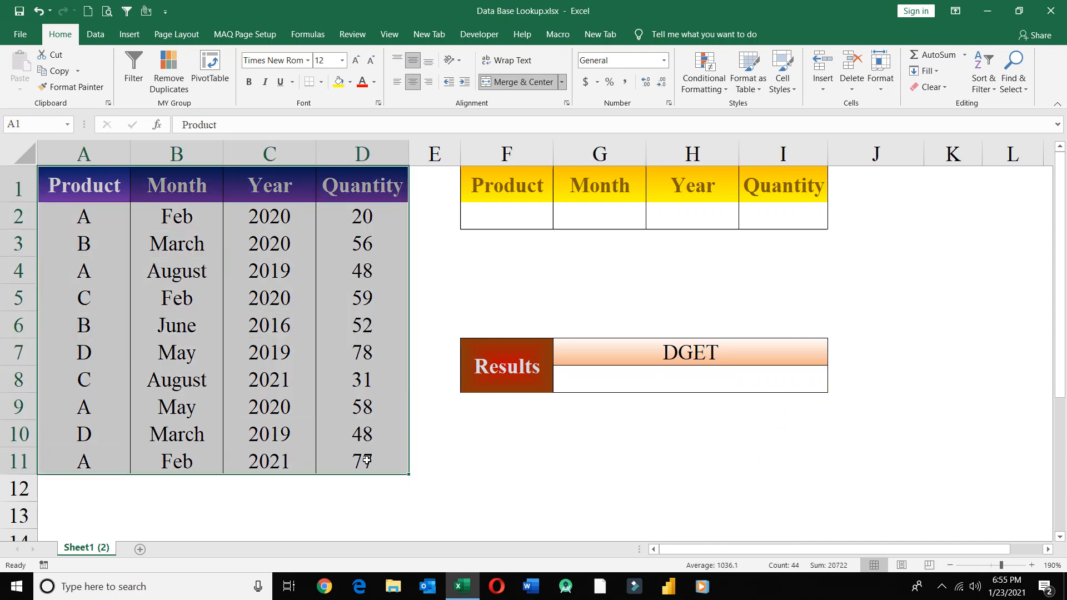
{"action": "left_click", "coordinate": [36, 124]}
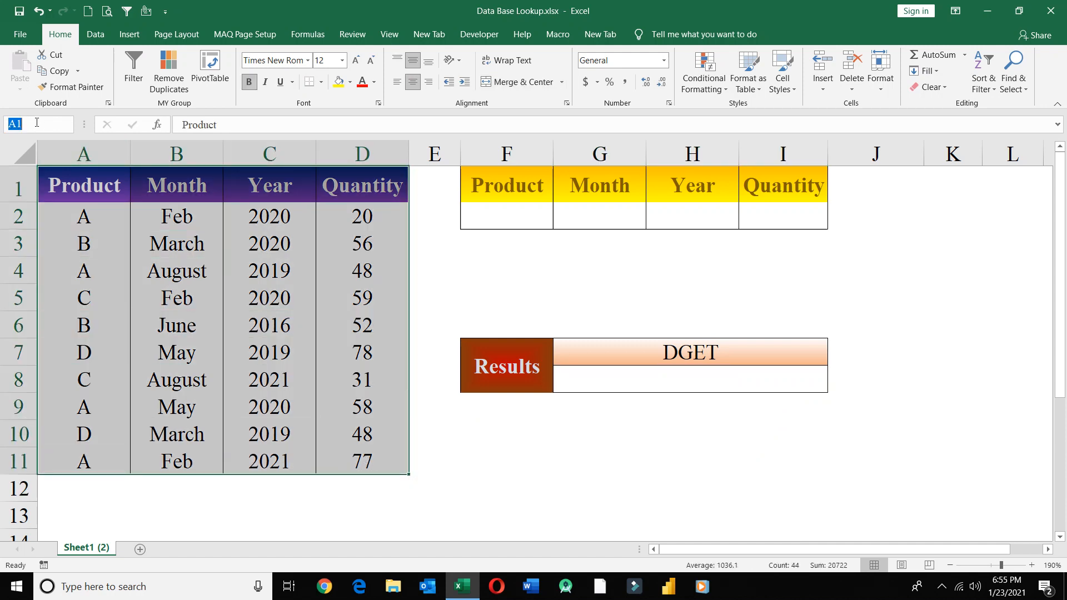
{"action": "type", "text": "database"}
{"action": "key", "text": "Return"}
- Enter the formula =DGET(database,I1,F1:I2) in the DGET results cell G8
{"action": "left_click", "coordinate": [604, 383]}
{"action": "type", "text": "=d"}
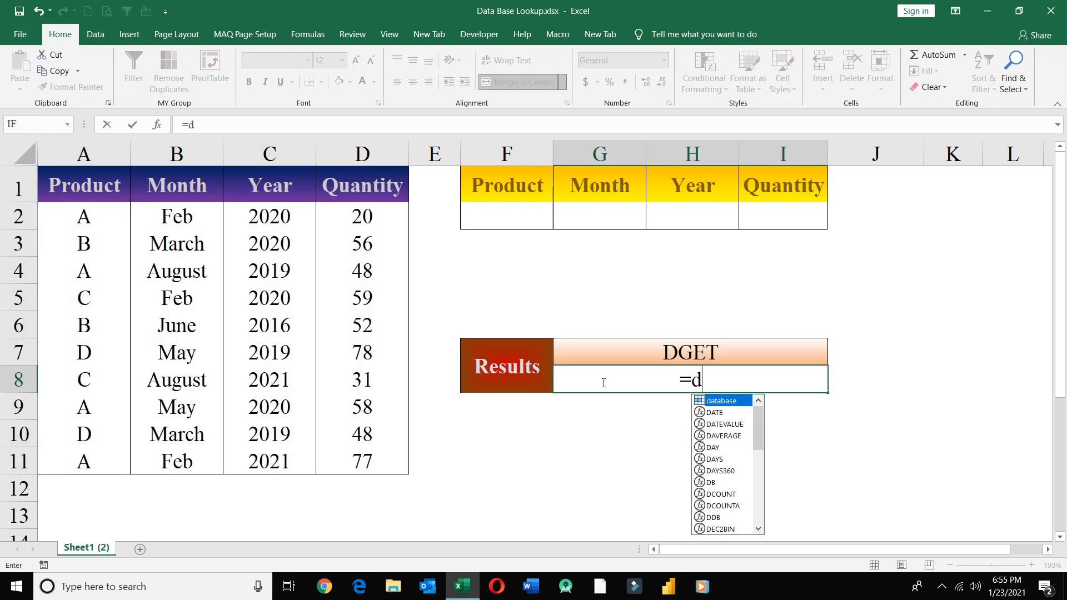
{"action": "type", "text": "g"}
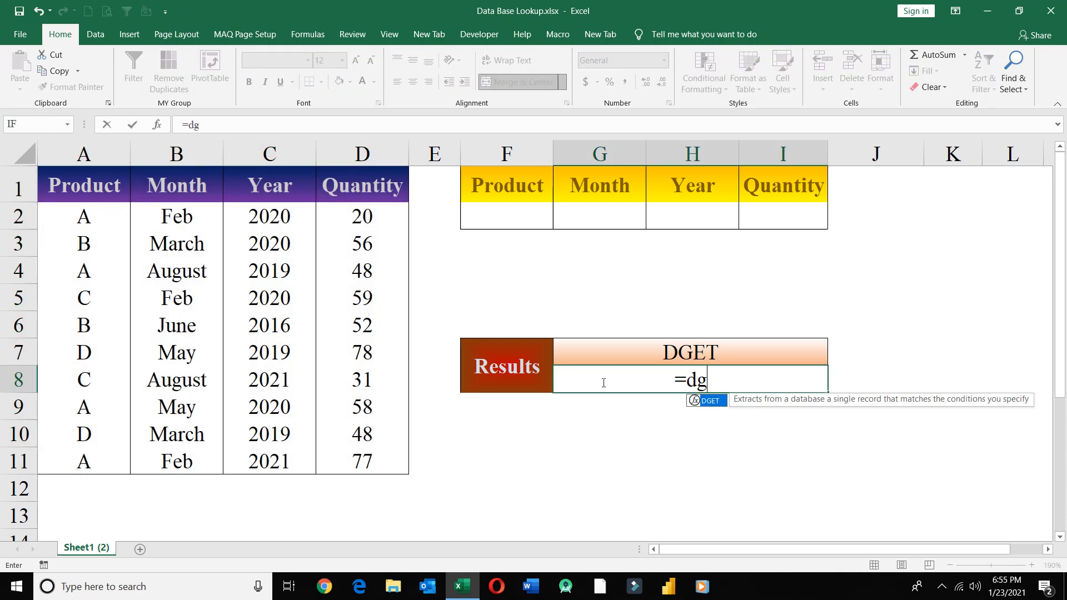
{"action": "key", "text": "Tab"}
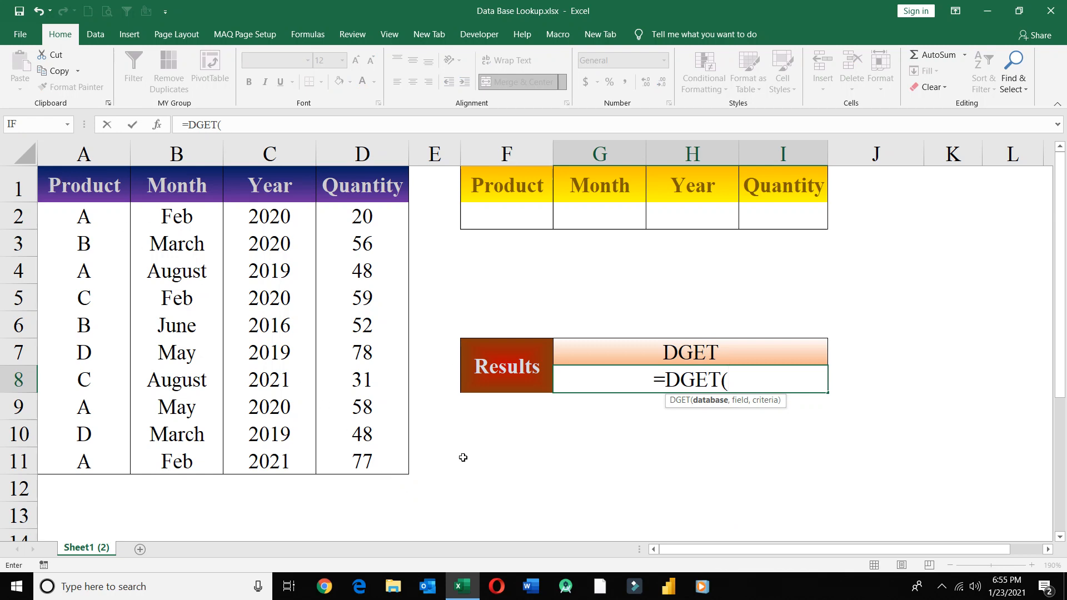
{"action": "type", "text": "da"}
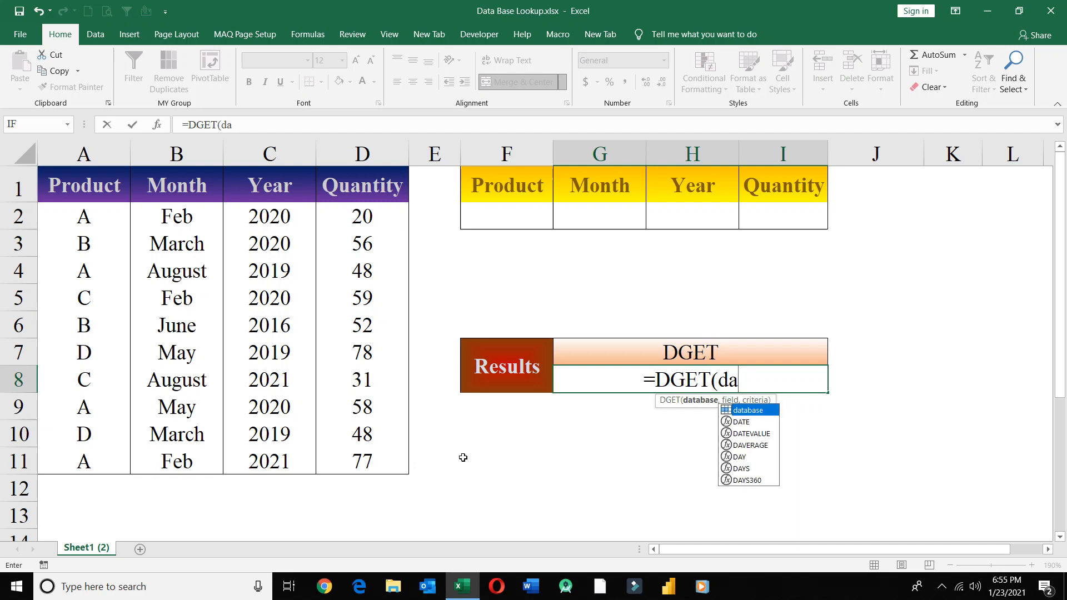
{"action": "key", "text": "Tab"}
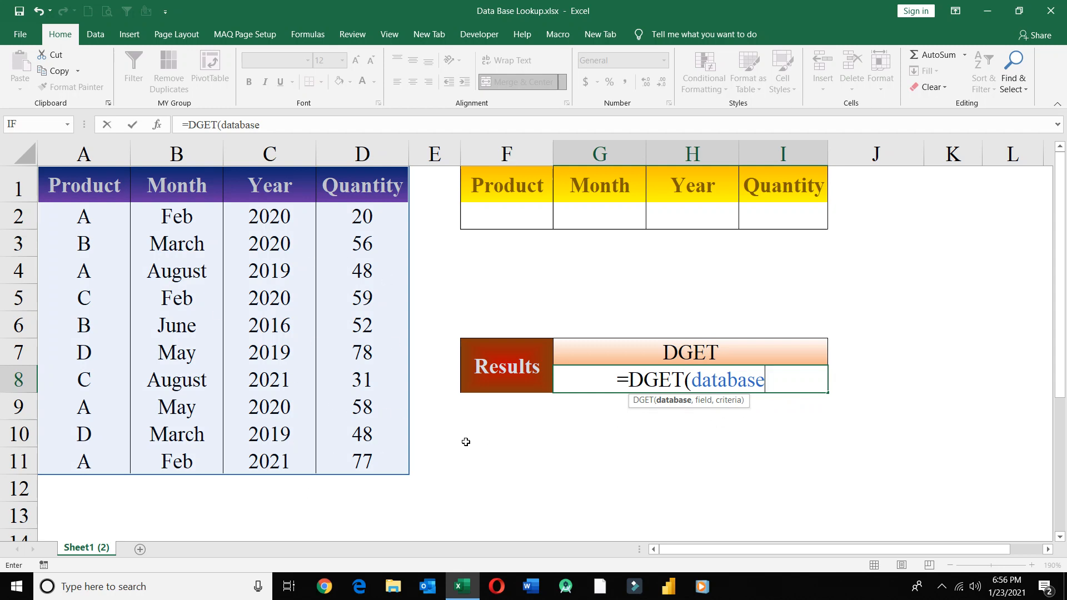
{"action": "type", "text": ","}
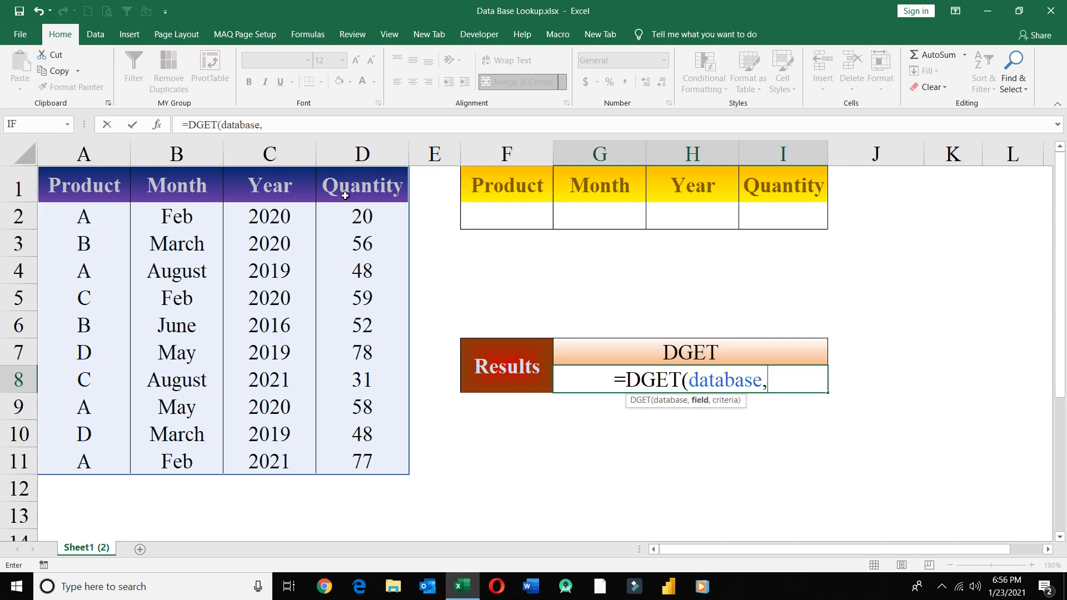
{"action": "left_click", "coordinate": [786, 184]}
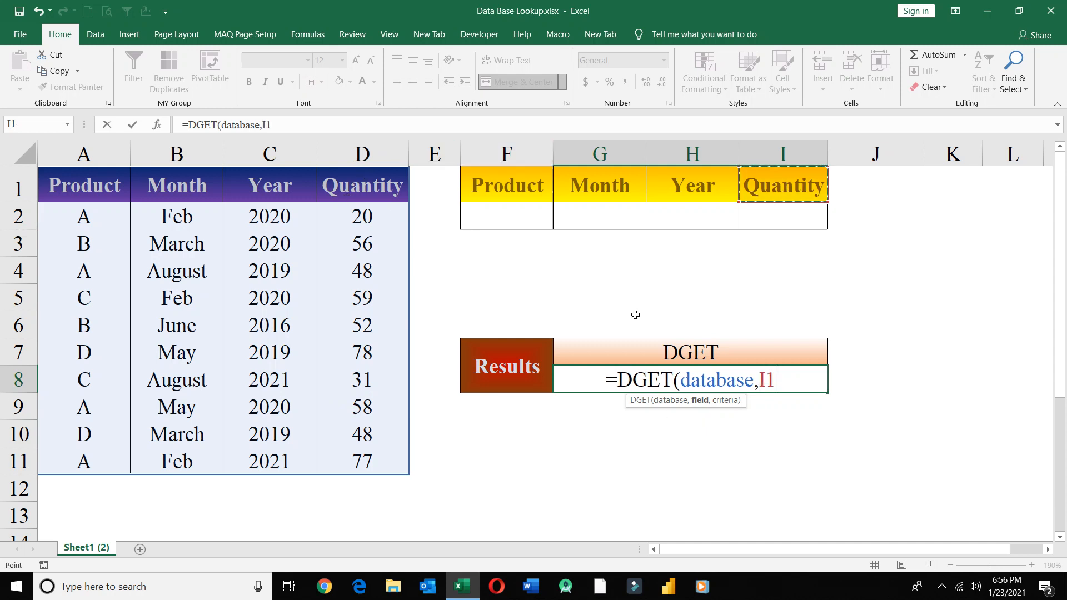
{"action": "type", "text": ","}
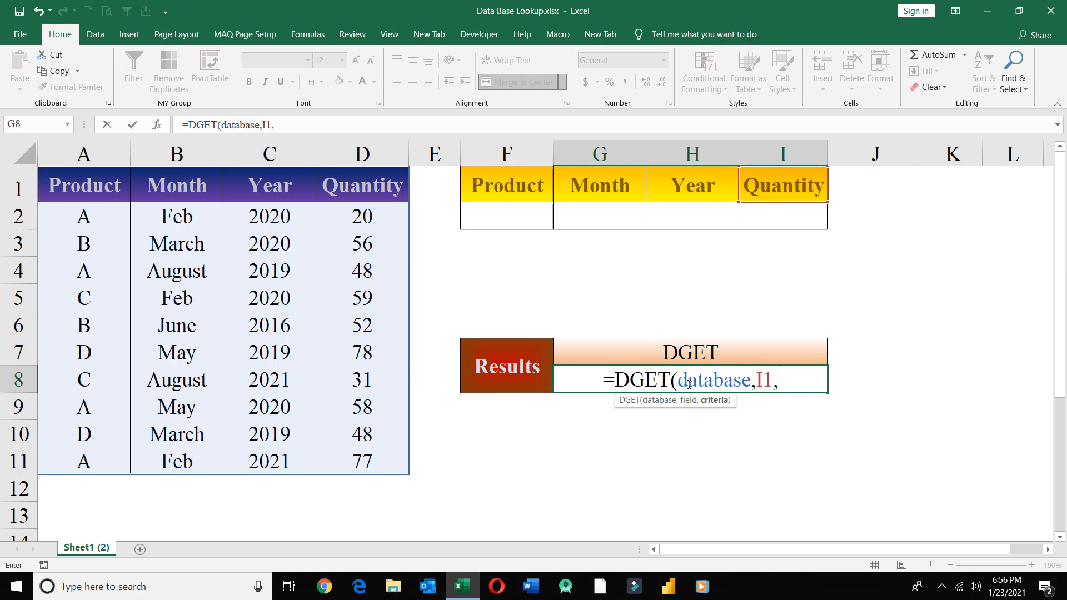
{"action": "left_click_drag", "start_coordinate": [487, 184], "coordinate": [759, 206]}
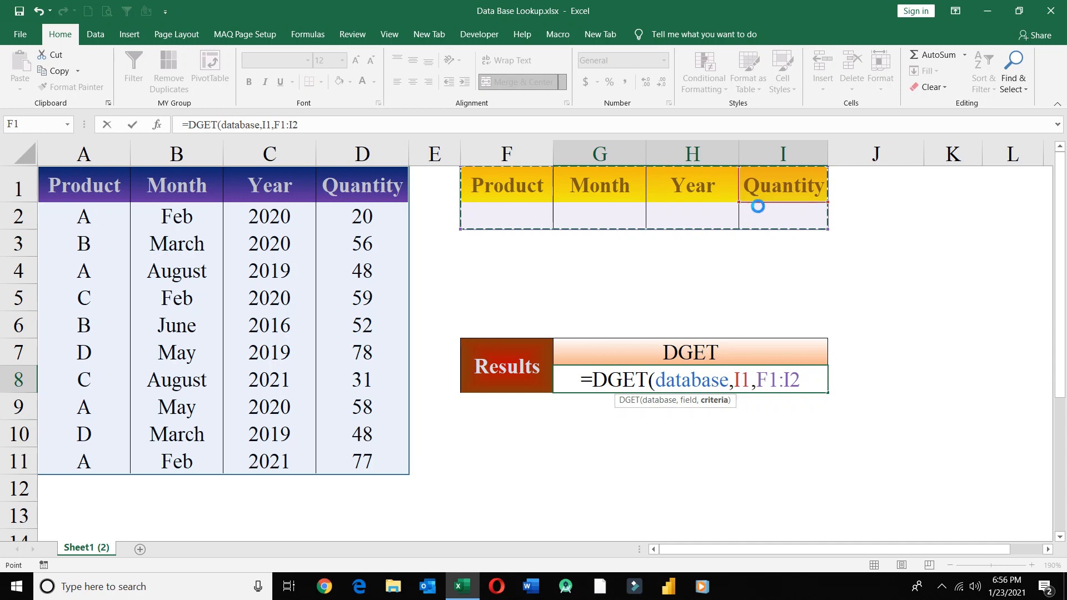
{"action": "key", "text": "Return"}
{"action": "key", "text": "Up"}
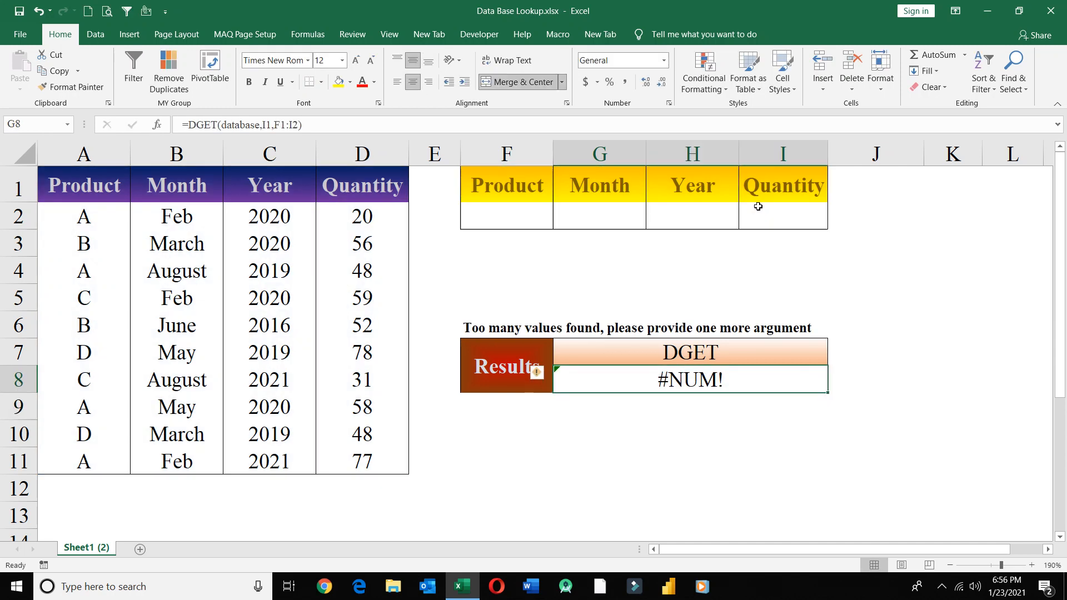
- Enter A as the Product criterion in F2 and Feb as the Month criterion in G2
{"action": "left_click", "coordinate": [569, 327]}
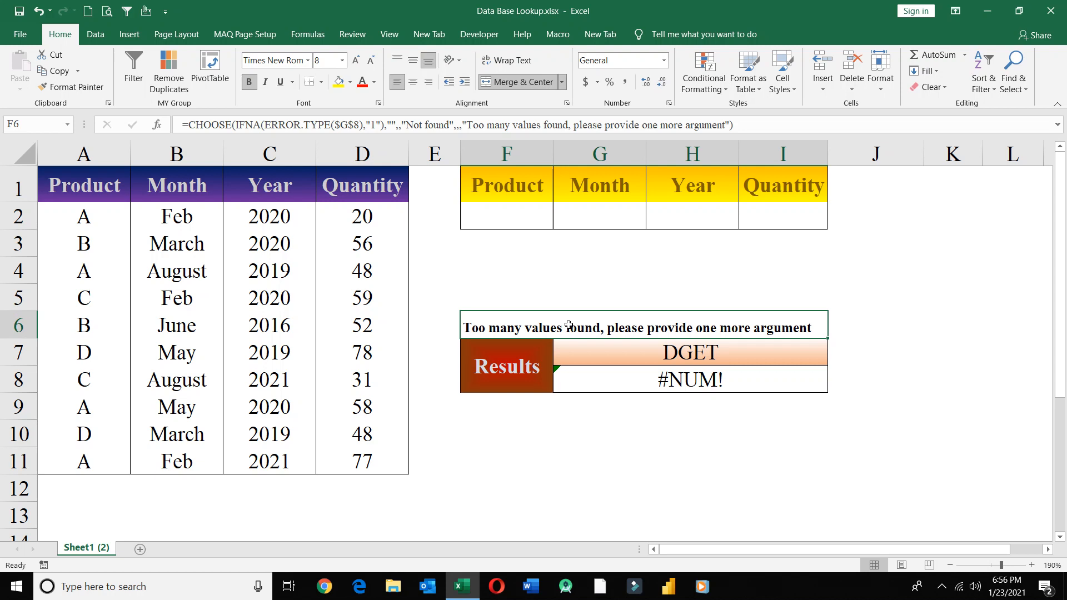
{"action": "left_click", "coordinate": [629, 382]}
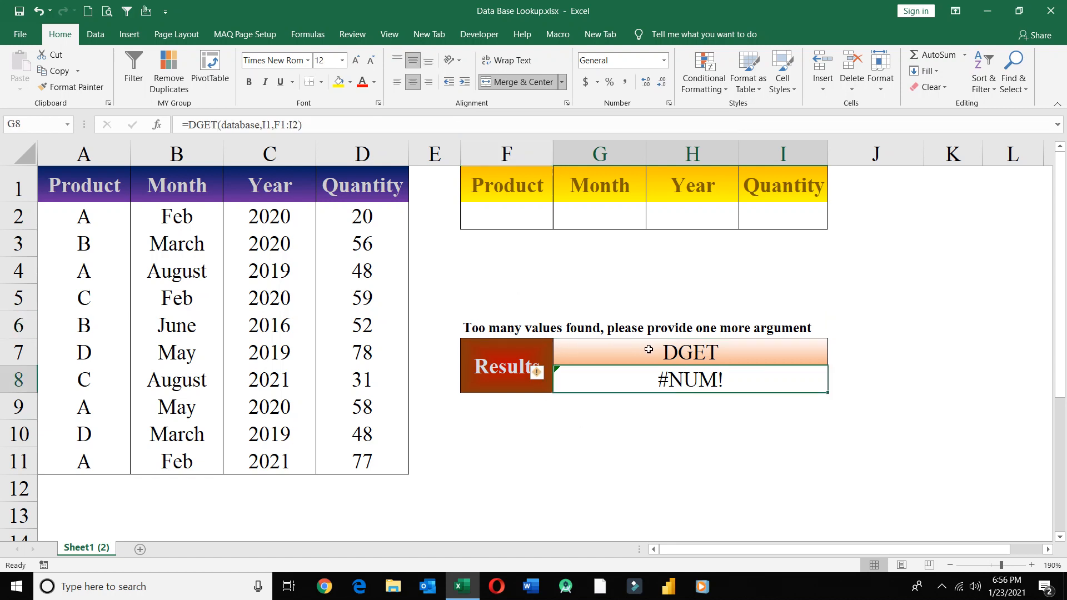
{"action": "left_click", "coordinate": [522, 224]}
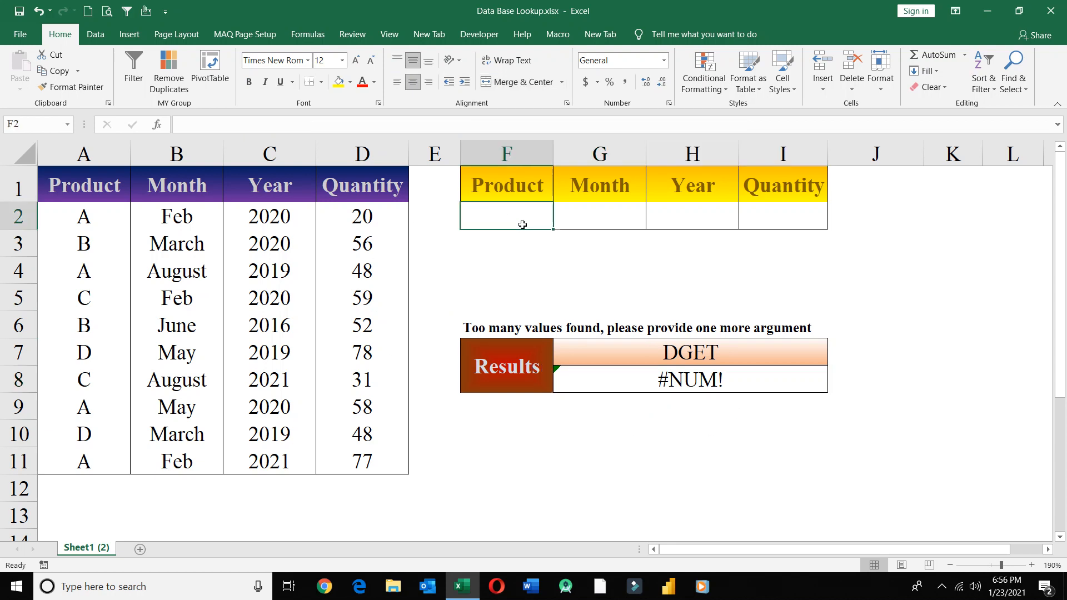
{"action": "type", "text": "A"}
{"action": "key", "text": "Return"}
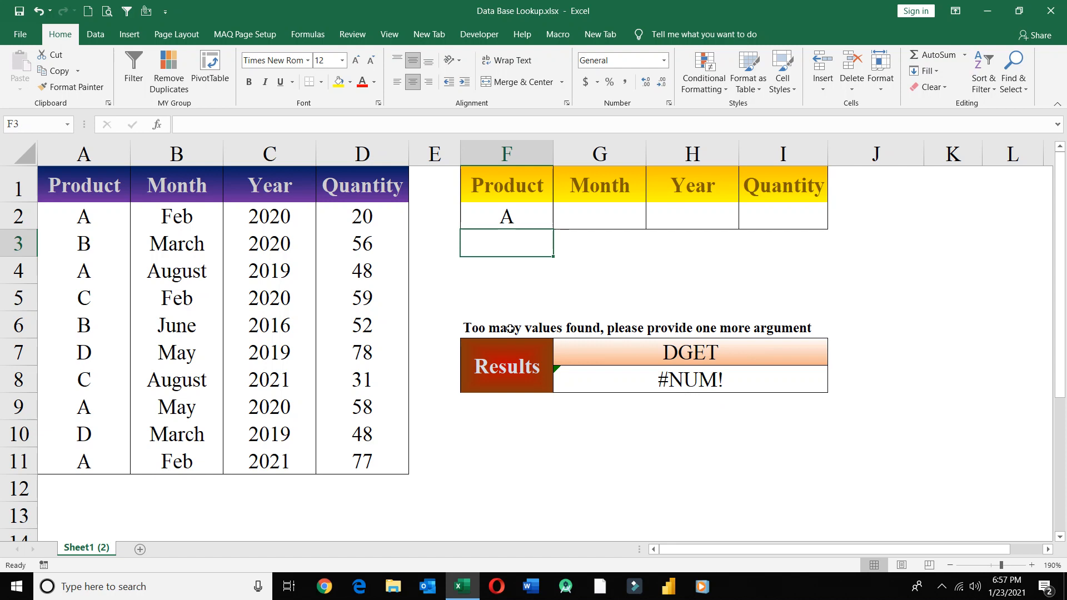
{"action": "left_click", "coordinate": [632, 215]}
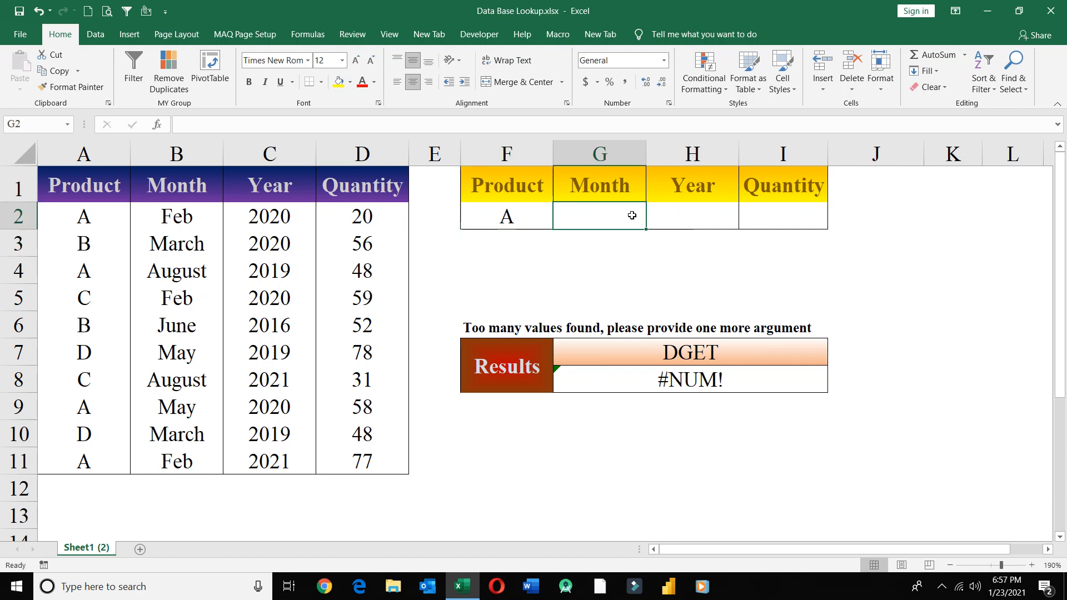
{"action": "type", "text": "Feb"}
{"action": "key", "text": "Return"}
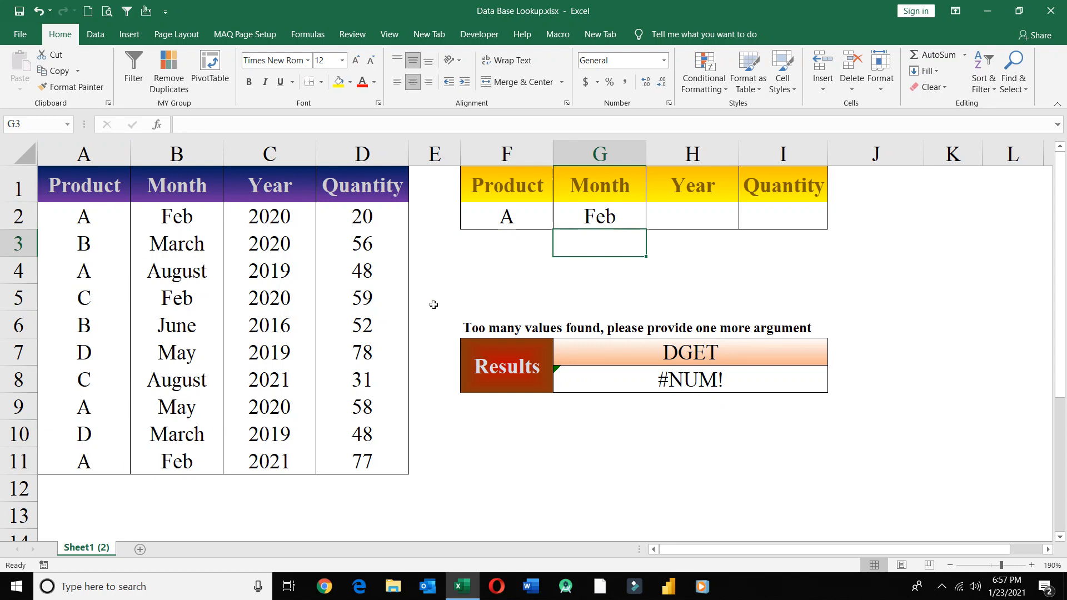
- Change the Month criterion in G2 to May and check the matching record in row 9 of the table
{"action": "left_click", "coordinate": [609, 216]}
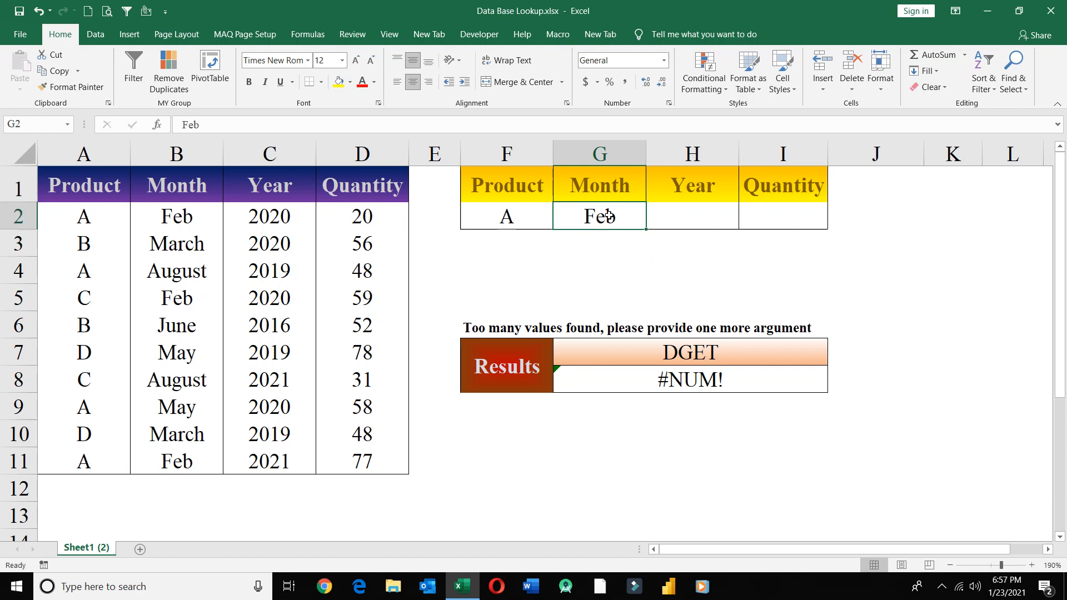
{"action": "type", "text": "May"}
{"action": "key", "text": "Return"}
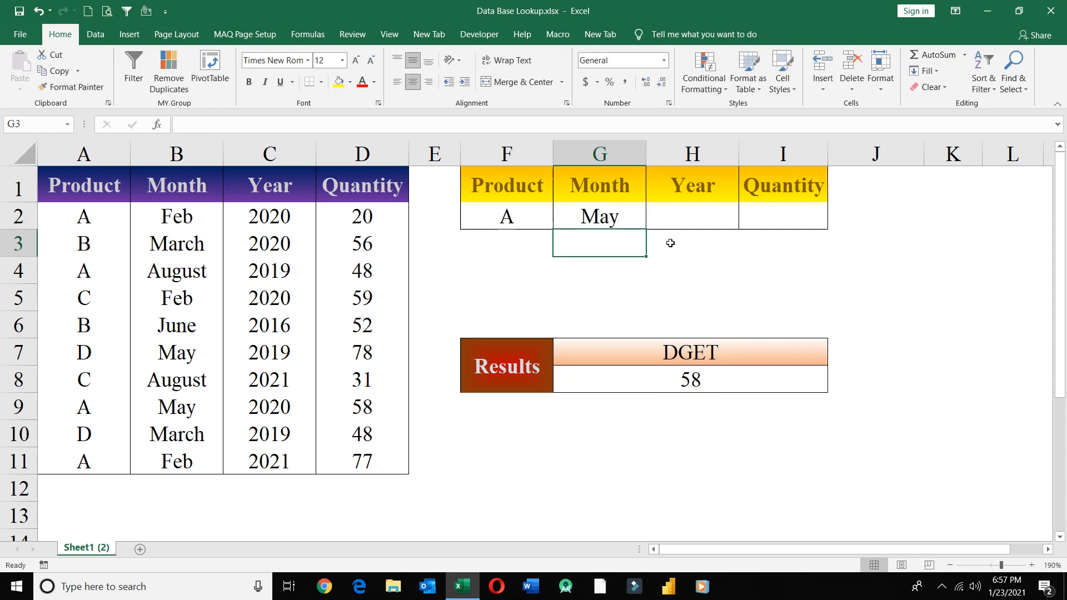
{"action": "left_click", "coordinate": [18, 409]}
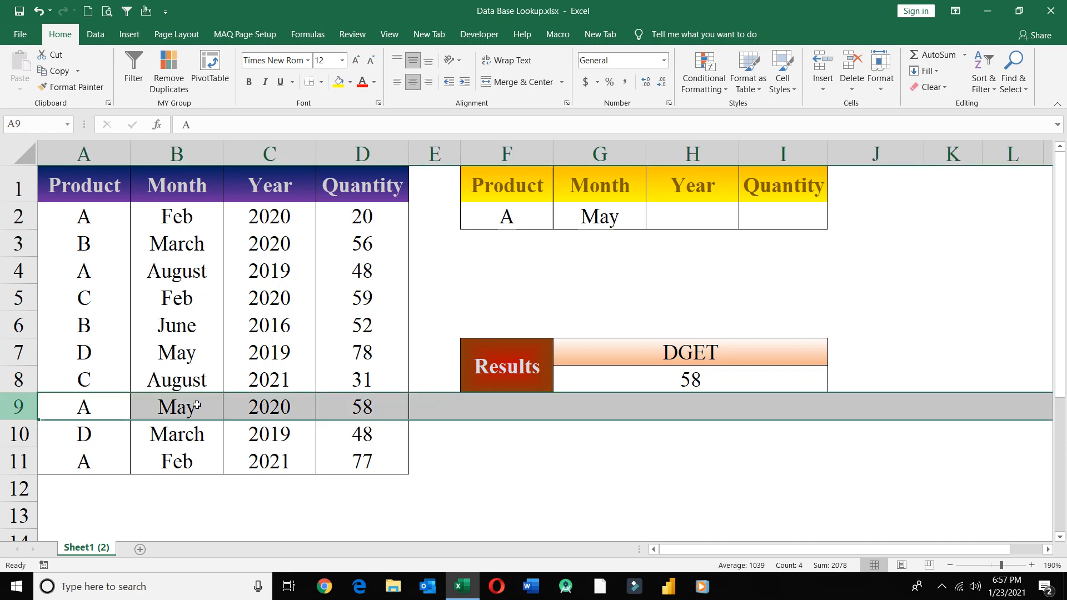
{"action": "left_click", "coordinate": [386, 408]}
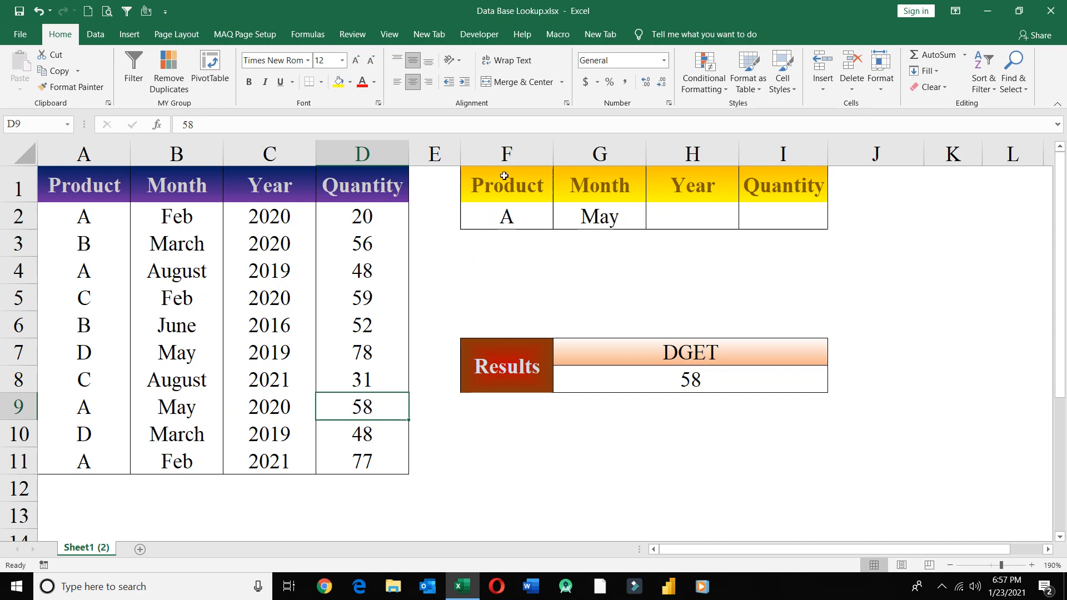
- Set the Month criterion in G2 back to Feb
{"action": "left_click", "coordinate": [624, 216]}
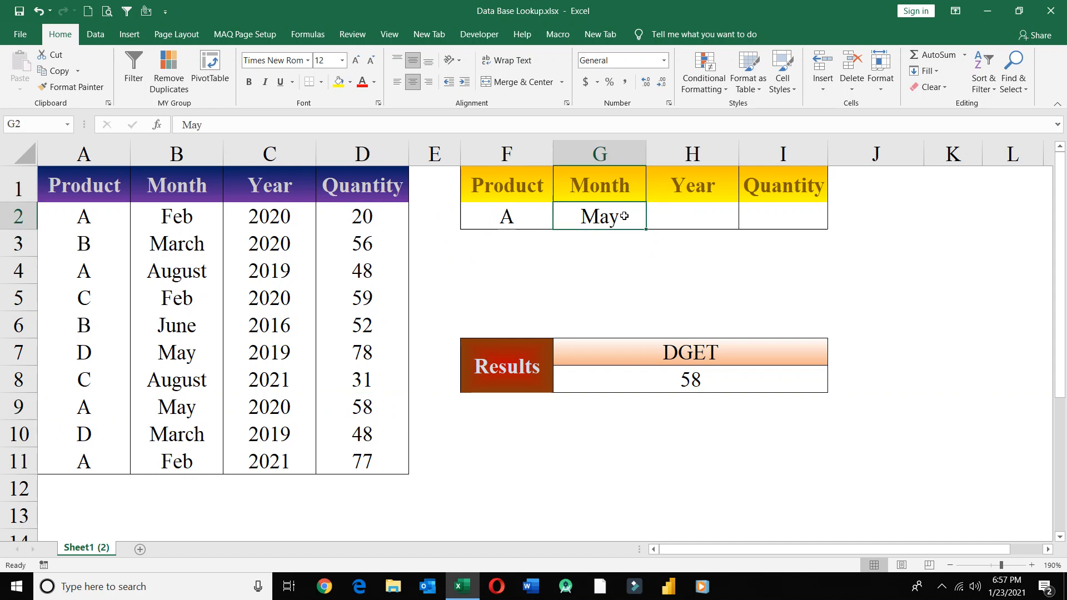
{"action": "double_click", "coordinate": [624, 216]}
{"action": "key", "text": "BackSpace"}
{"action": "key", "text": "BackSpace"}
{"action": "key", "text": "BackSpace"}
{"action": "type", "text": "Feb"}
{"action": "key", "text": "Return"}
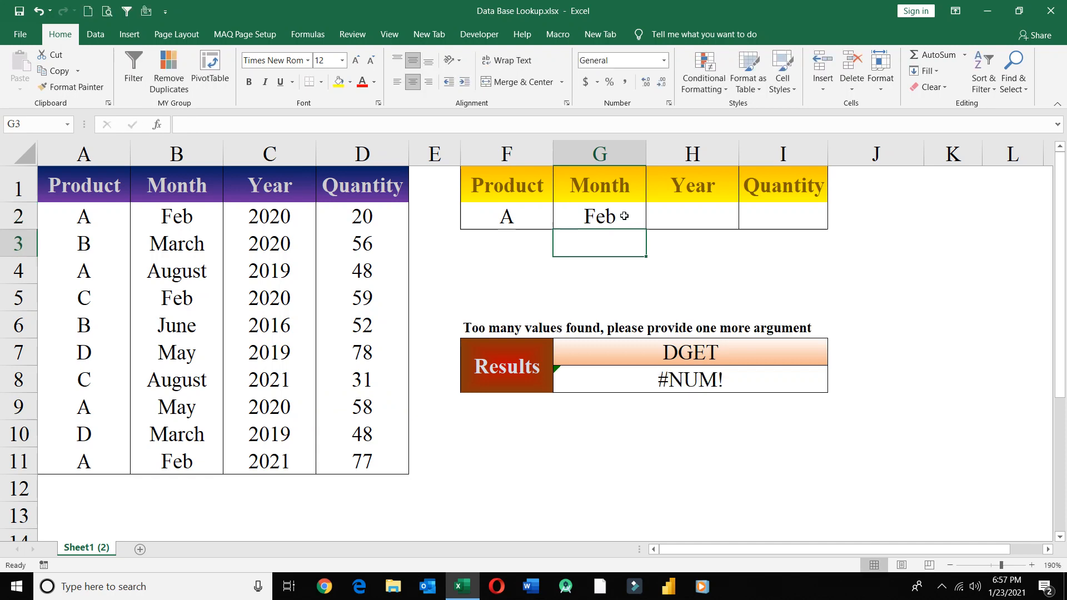
- Enter 2021 as the Year criterion in H2
{"action": "key", "text": "Up"}
{"action": "key", "text": "Right"}
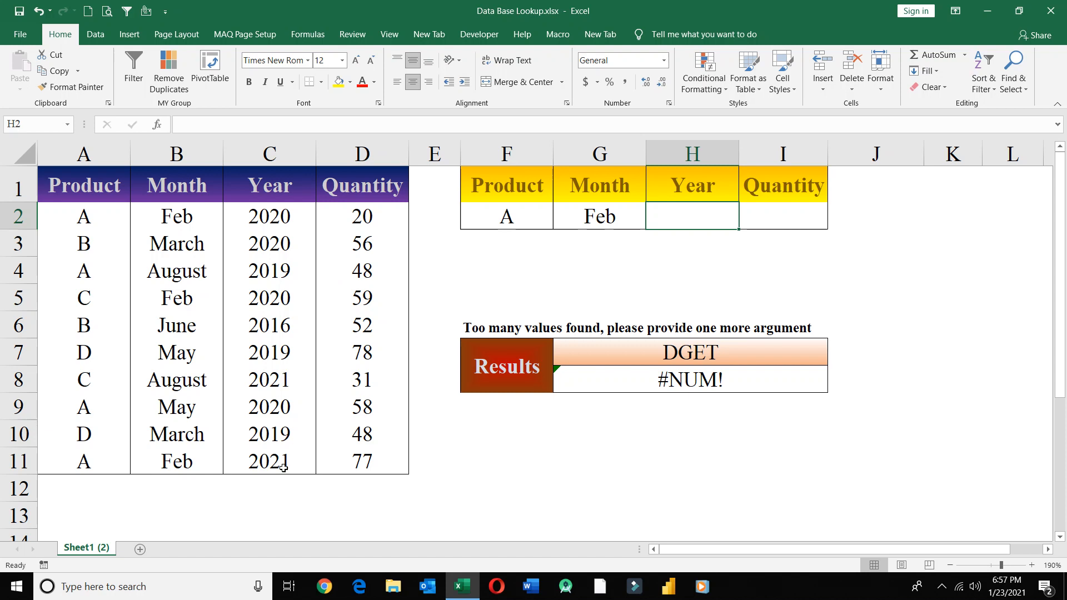
{"action": "type", "text": "2021"}
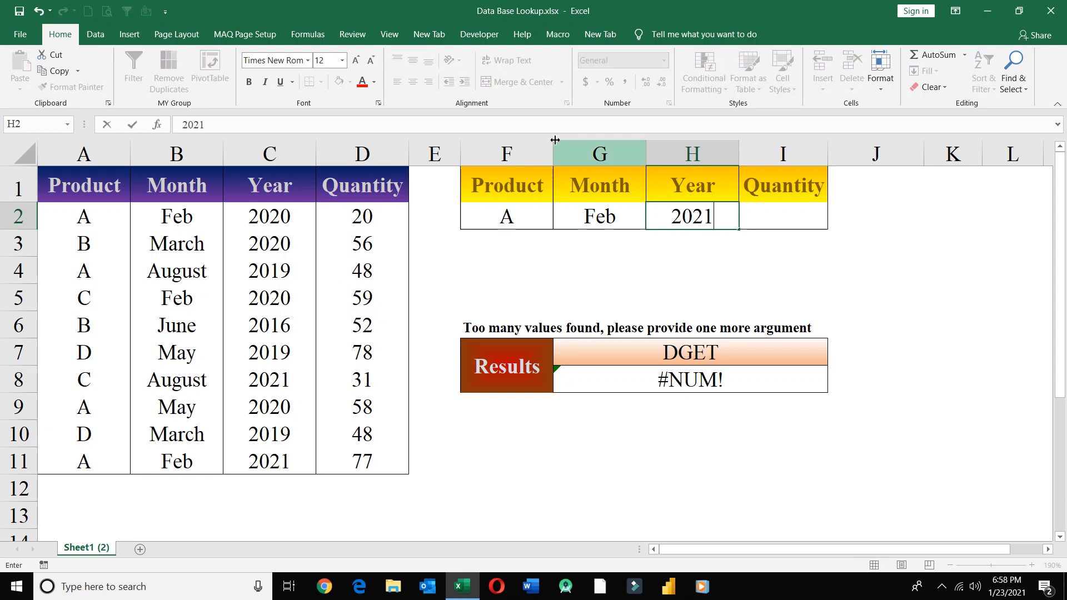
{"action": "key", "text": "Return"}
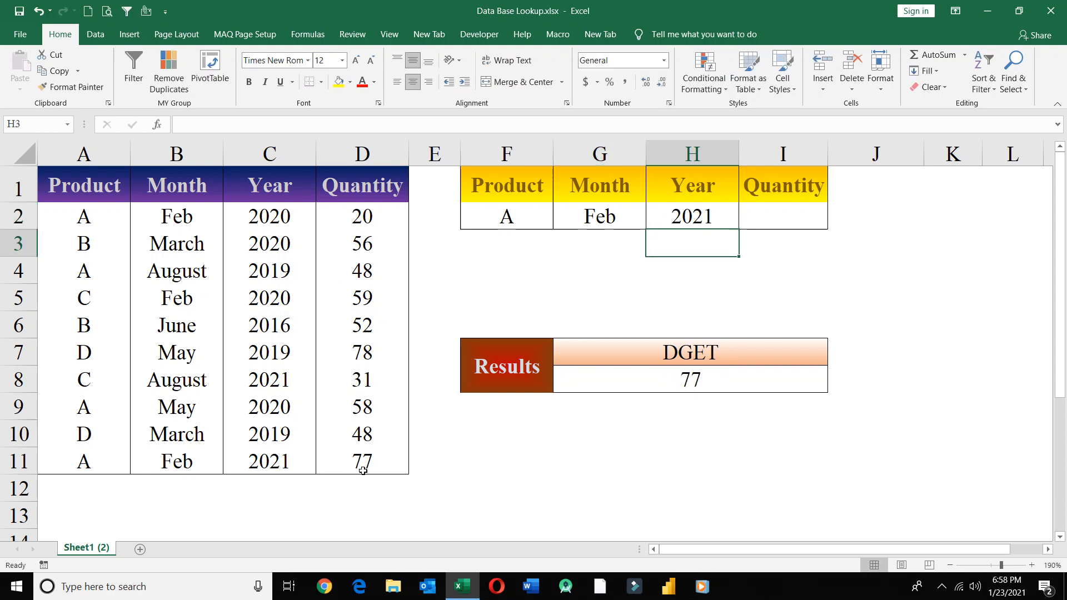
- Change the Year criterion in H2 to 2020
{"action": "left_click", "coordinate": [705, 215]}
{"action": "type", "text": "2020"}
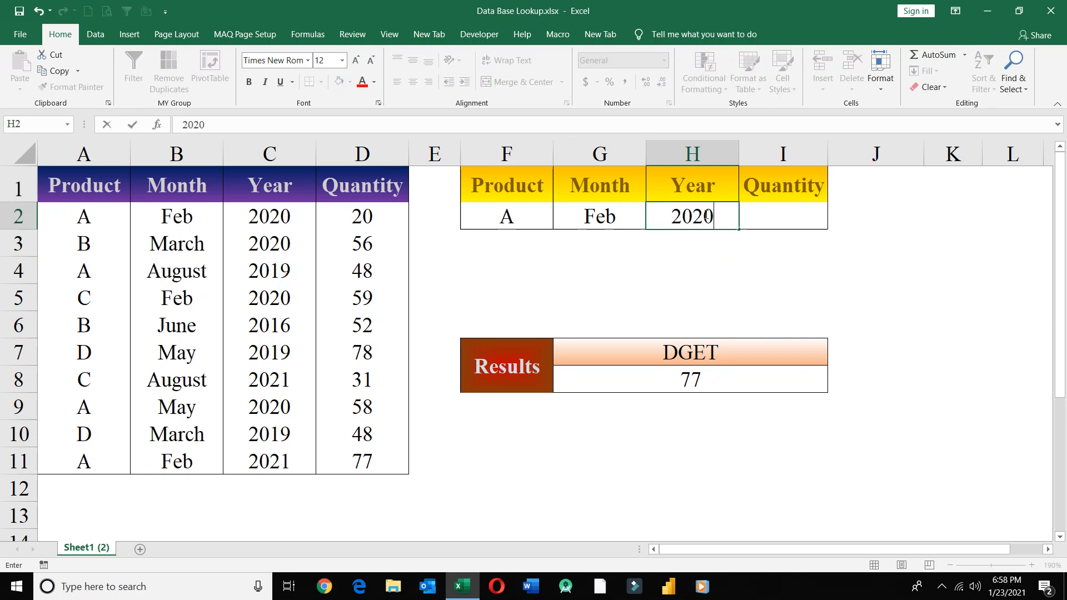
{"action": "key", "text": "Return"}
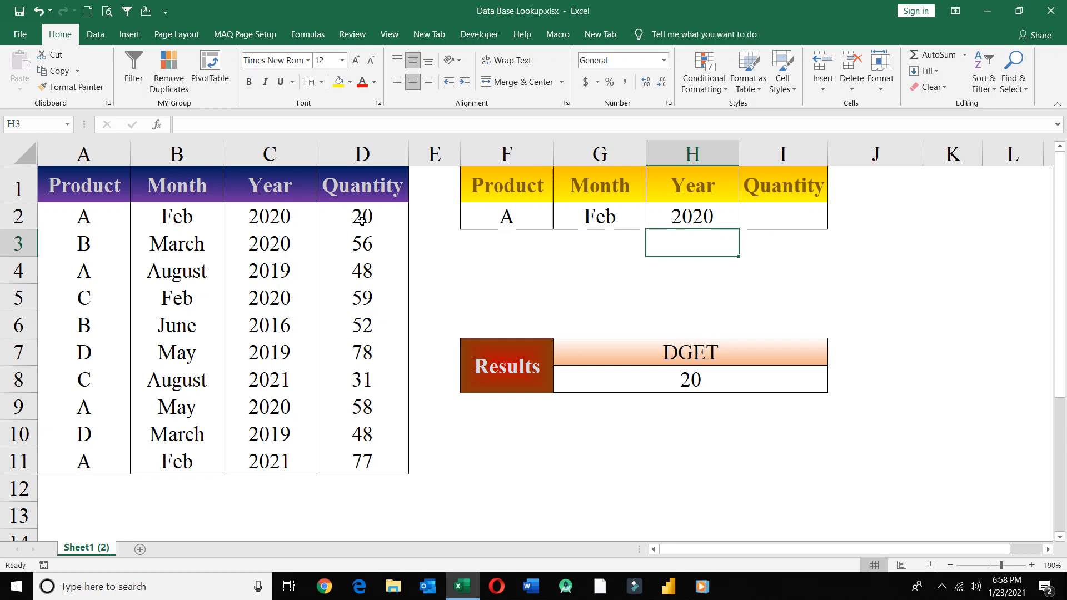
- Clear the Month criterion in G2 and set the Year criterion in H2 to 2019
{"action": "left_click", "coordinate": [585, 220]}
{"action": "key", "text": "Delete"}
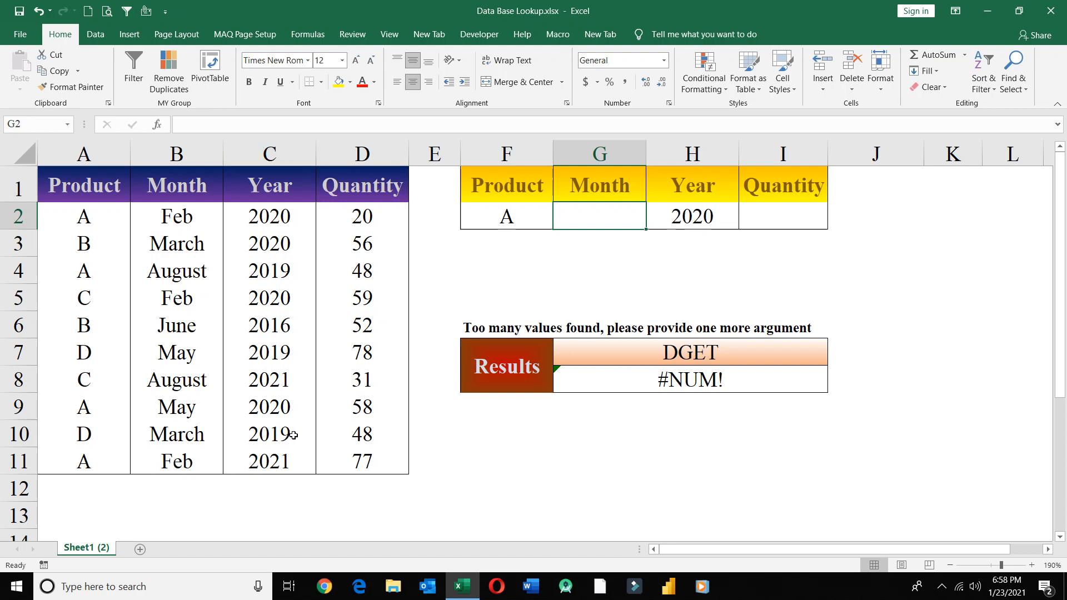
{"action": "left_click", "coordinate": [687, 217]}
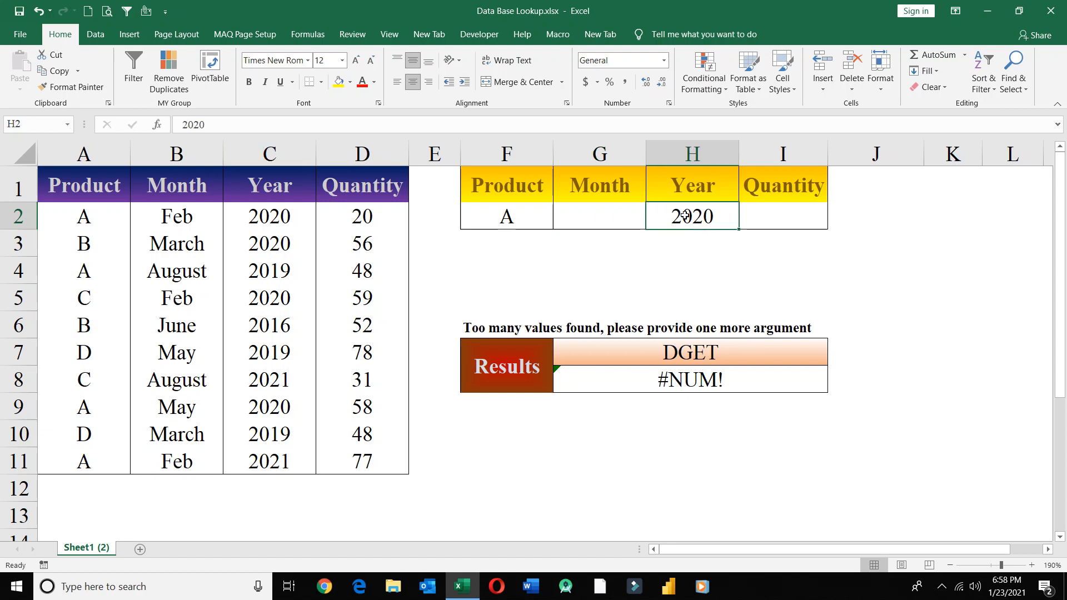
{"action": "type", "text": "2019"}
{"action": "key", "text": "Return"}
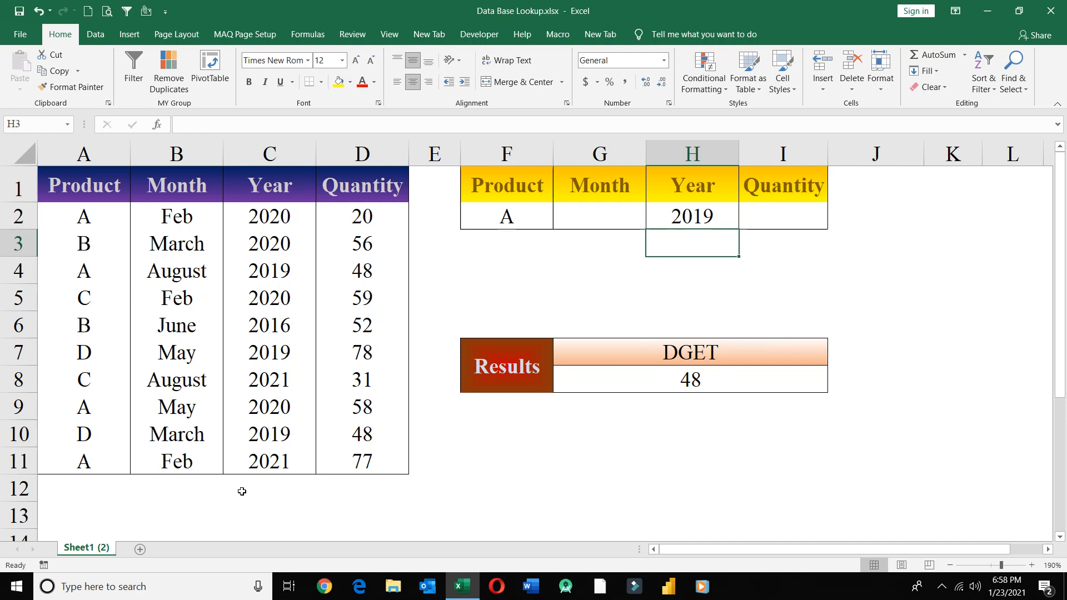
- Change the Year criterion in H2 to 2021
{"action": "left_click", "coordinate": [677, 224]}
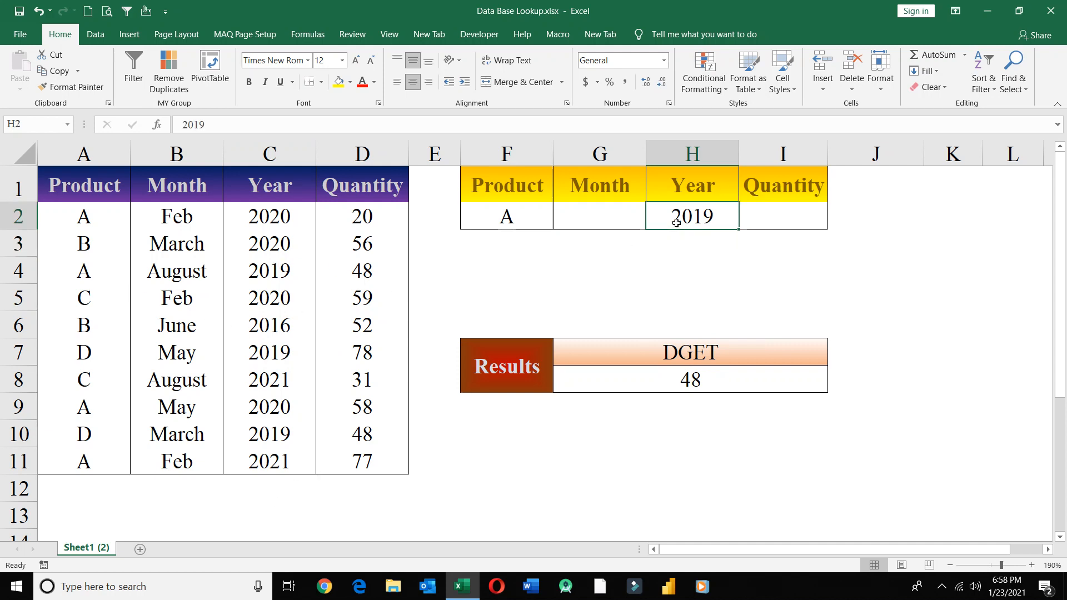
{"action": "type", "text": "2021"}
{"action": "key", "text": "Return"}
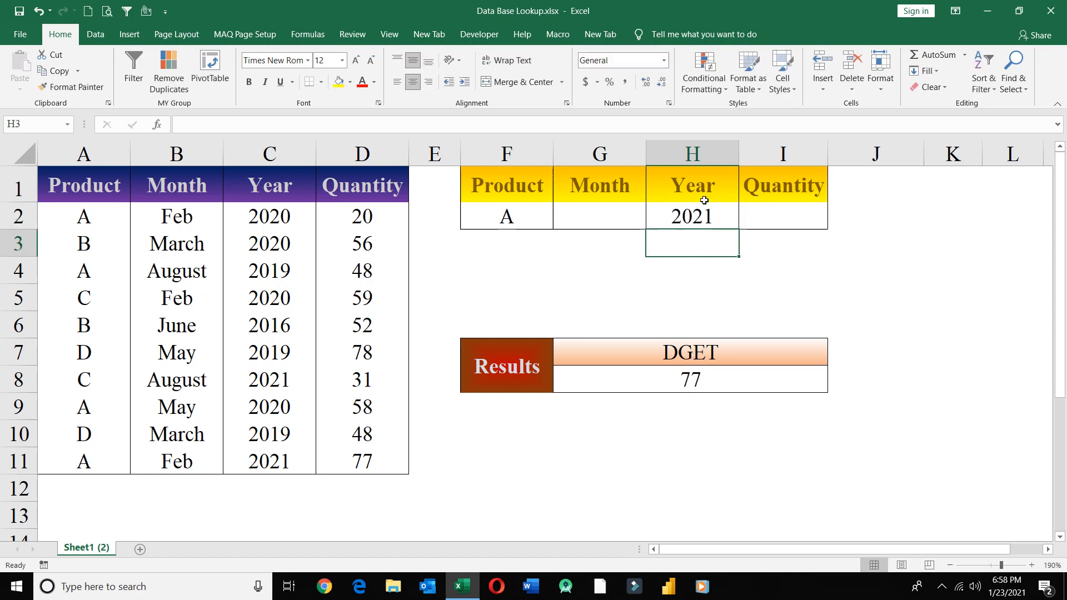
- Clear the Year criterion in H2, then enter 2020 there with the Month criterion left empty
{"action": "left_click", "coordinate": [690, 222]}
{"action": "key", "text": "Delete"}
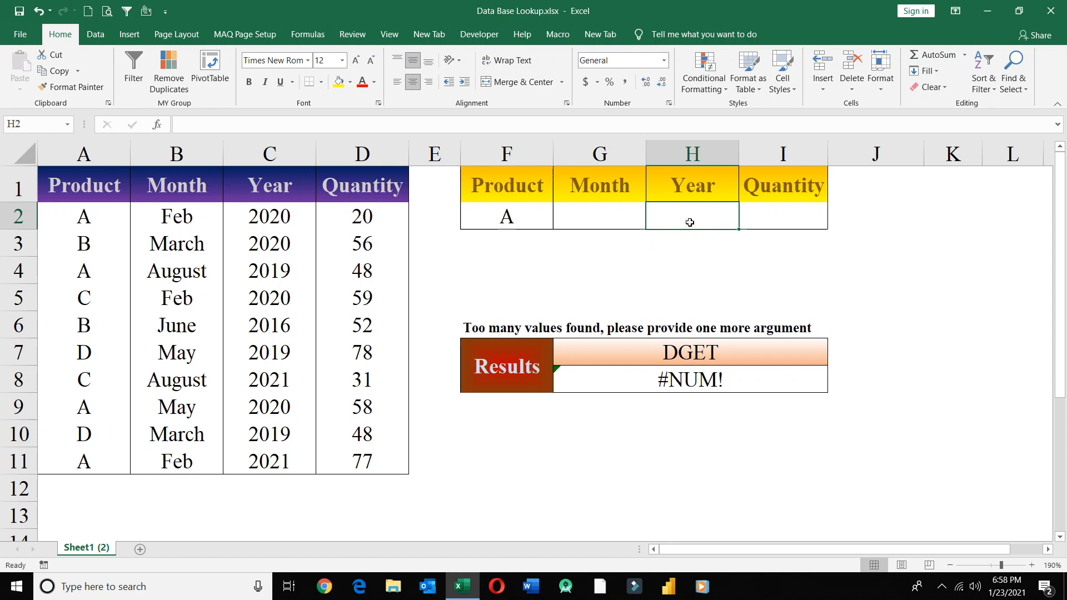
{"action": "left_click", "coordinate": [597, 220]}
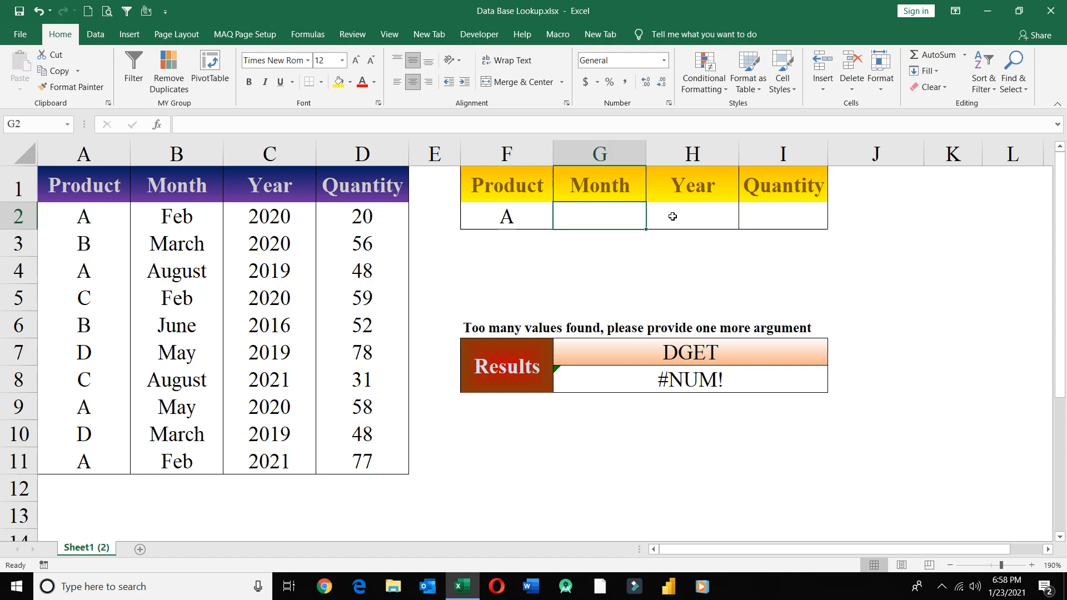
{"action": "left_click", "coordinate": [673, 217]}
{"action": "type", "text": "2020"}
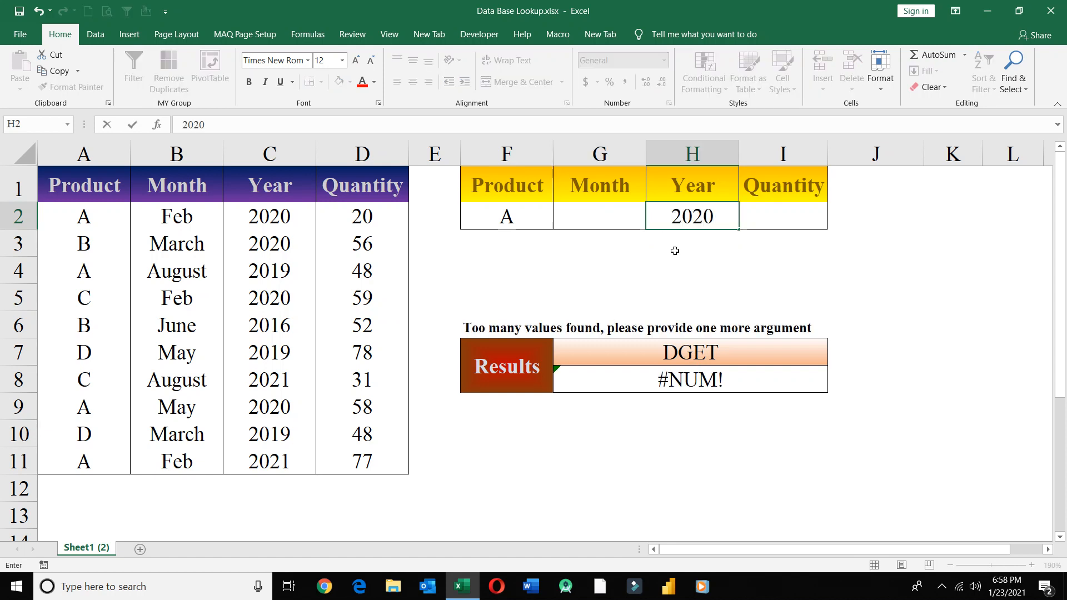
{"action": "key", "text": "Return"}
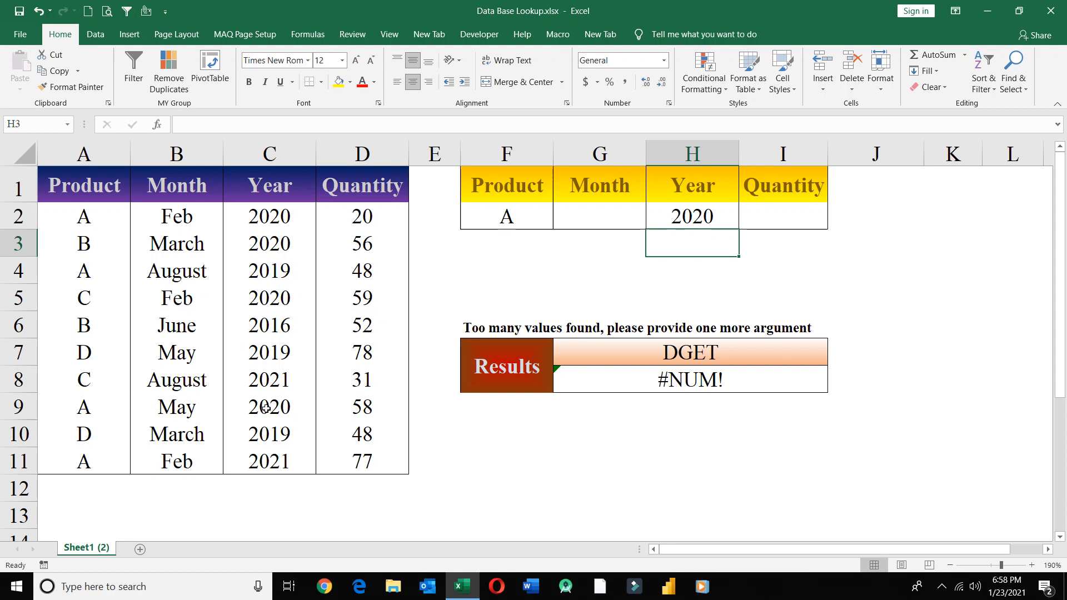
- Enter >50 as the Quantity criterion in I2
{"action": "left_click", "coordinate": [803, 222]}
{"action": "type", "text": ">50"}
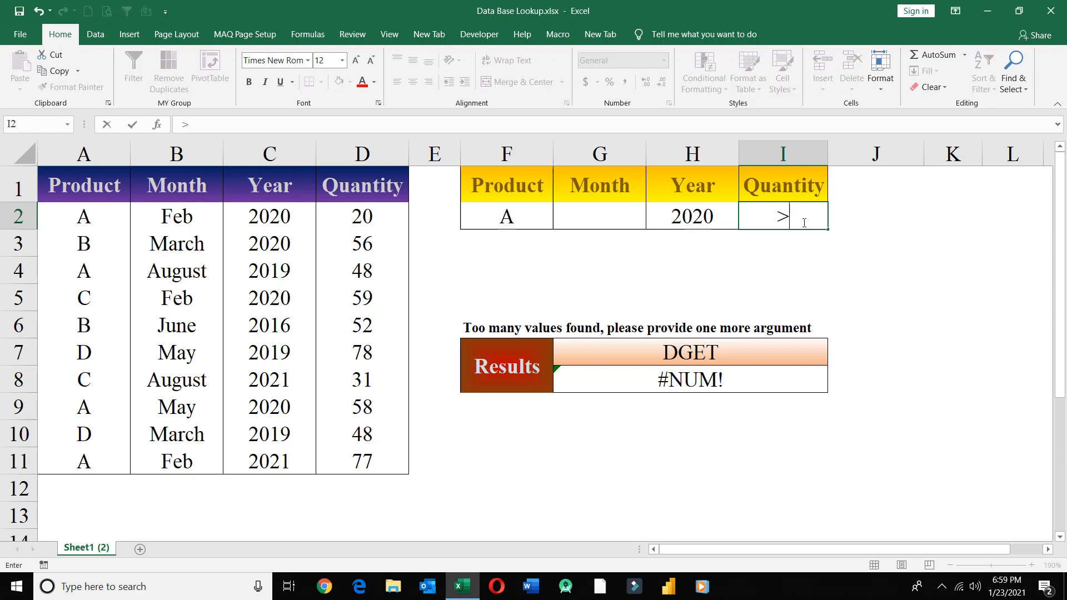
{"action": "key", "text": "Return"}
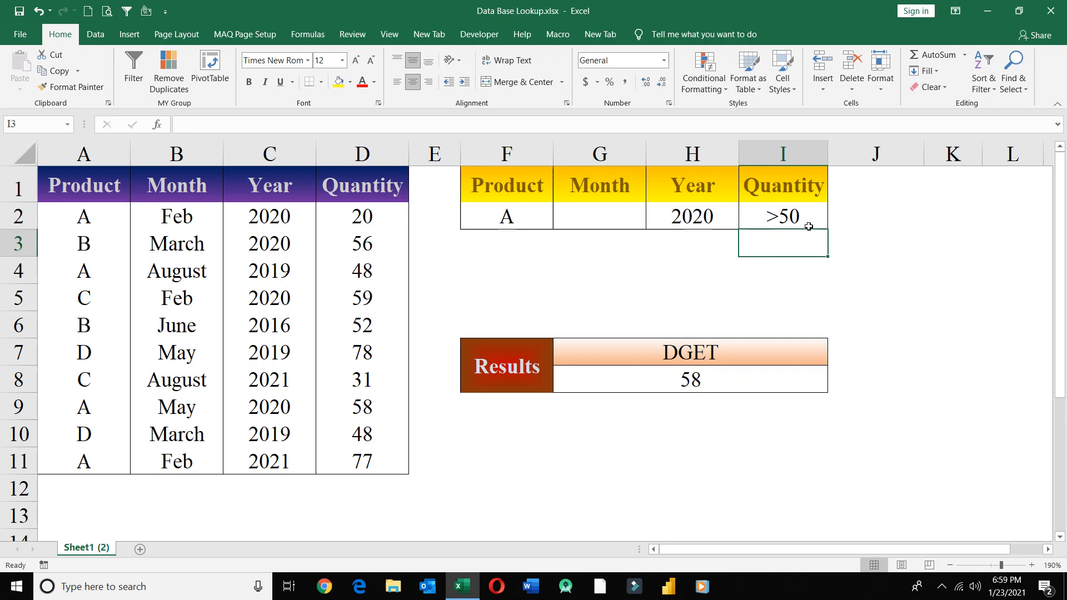
- Clear the Product criterion in F2 and enter may as the Month criterion in G2
{"action": "left_click", "coordinate": [507, 223]}
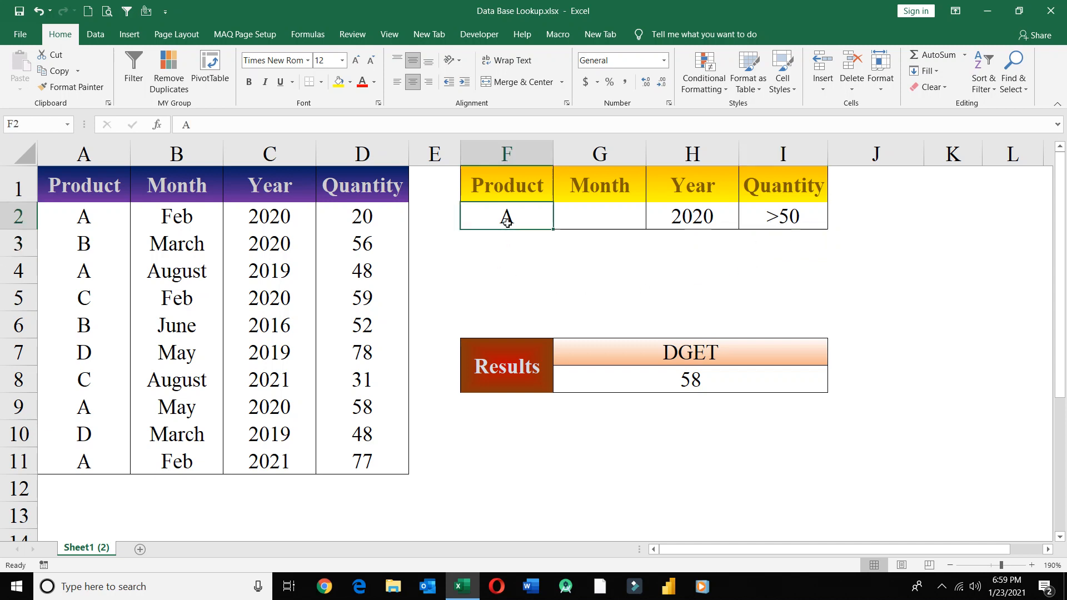
{"action": "key", "text": "Delete"}
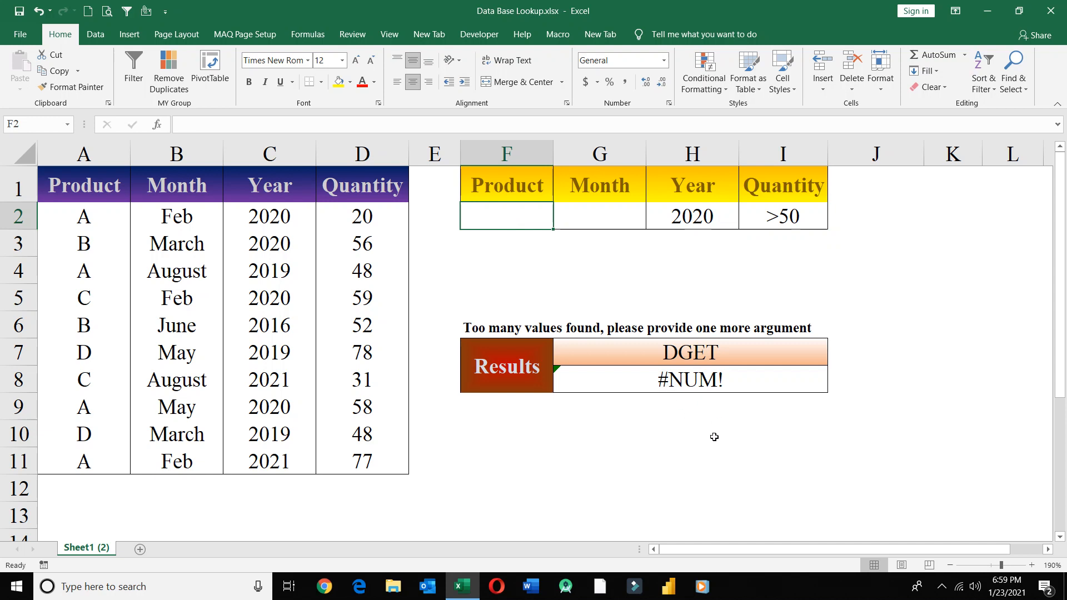
{"action": "left_click", "coordinate": [588, 219]}
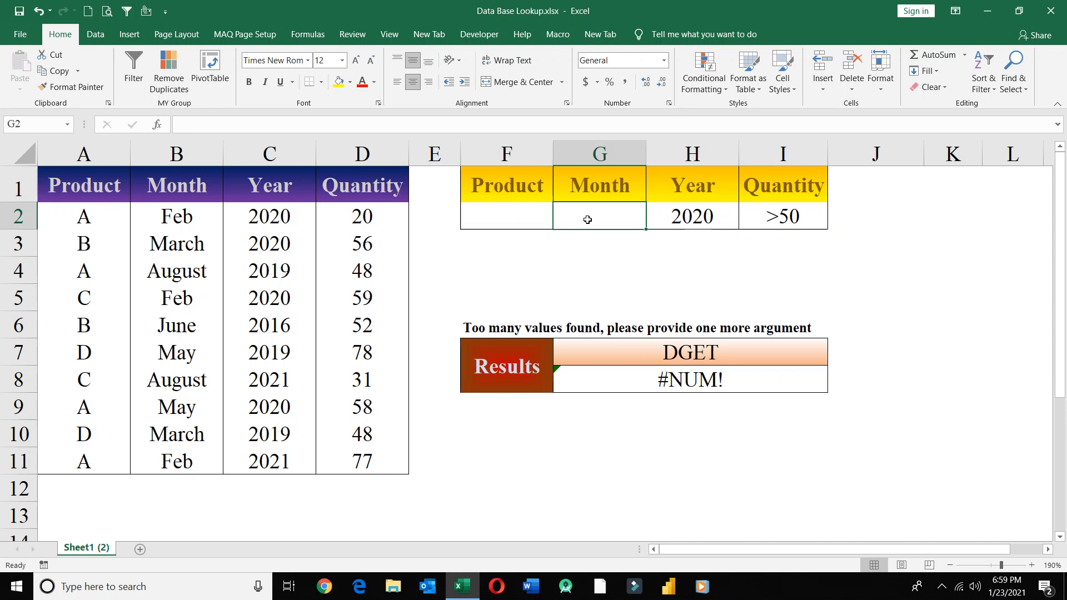
{"action": "type", "text": "may"}
{"action": "key", "text": "Return"}
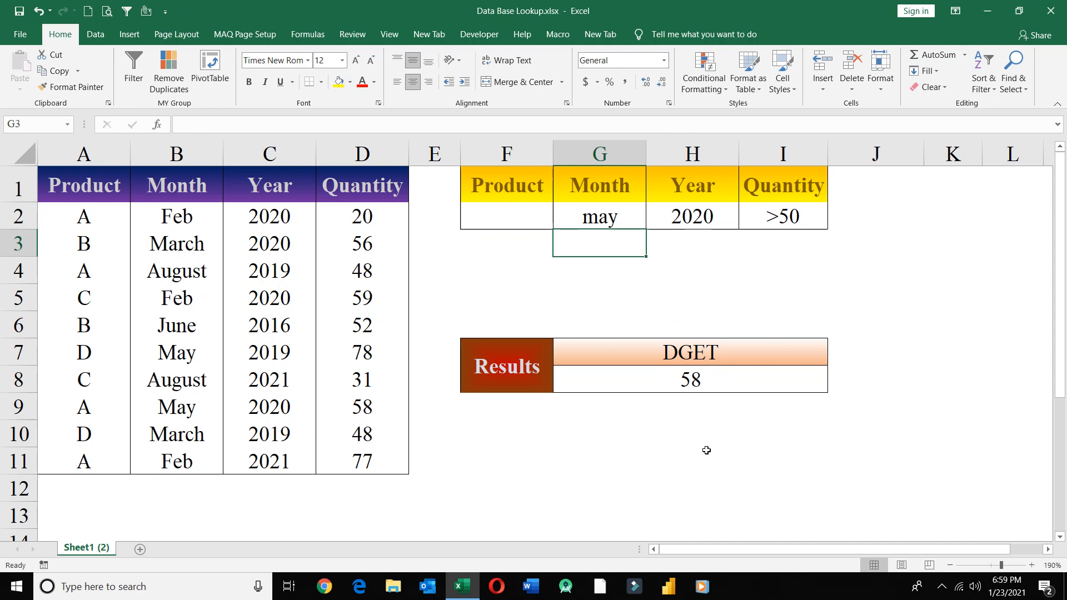
- Clear the Year criterion in H2 and enter d as the Product criterion in F2
{"action": "left_click", "coordinate": [694, 215]}
{"action": "key", "text": "Delete"}
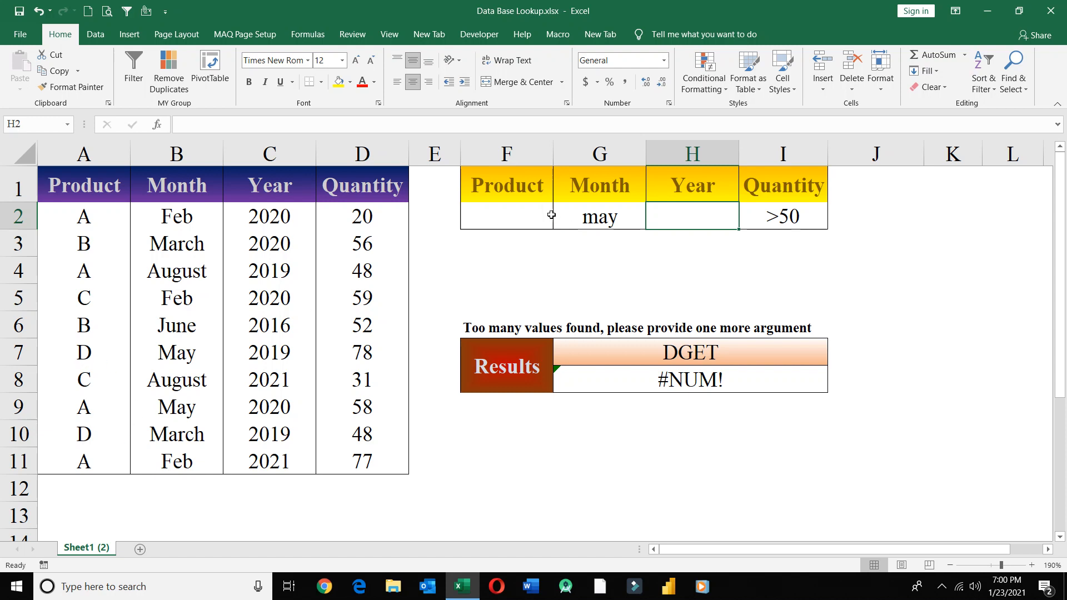
{"action": "left_click", "coordinate": [534, 213]}
{"action": "type", "text": "d"}
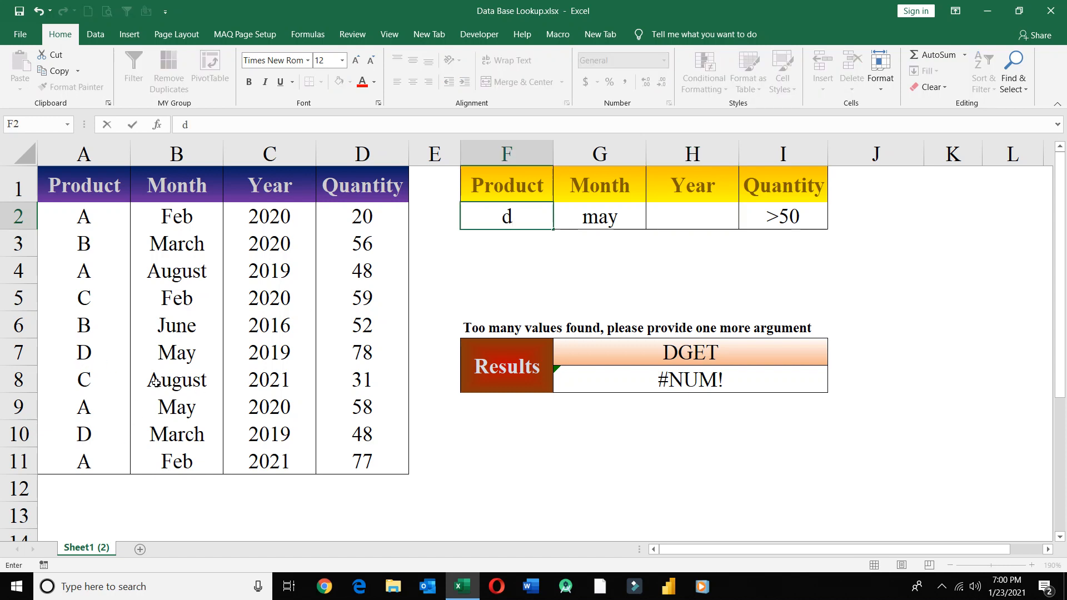
{"action": "key", "text": "Return"}
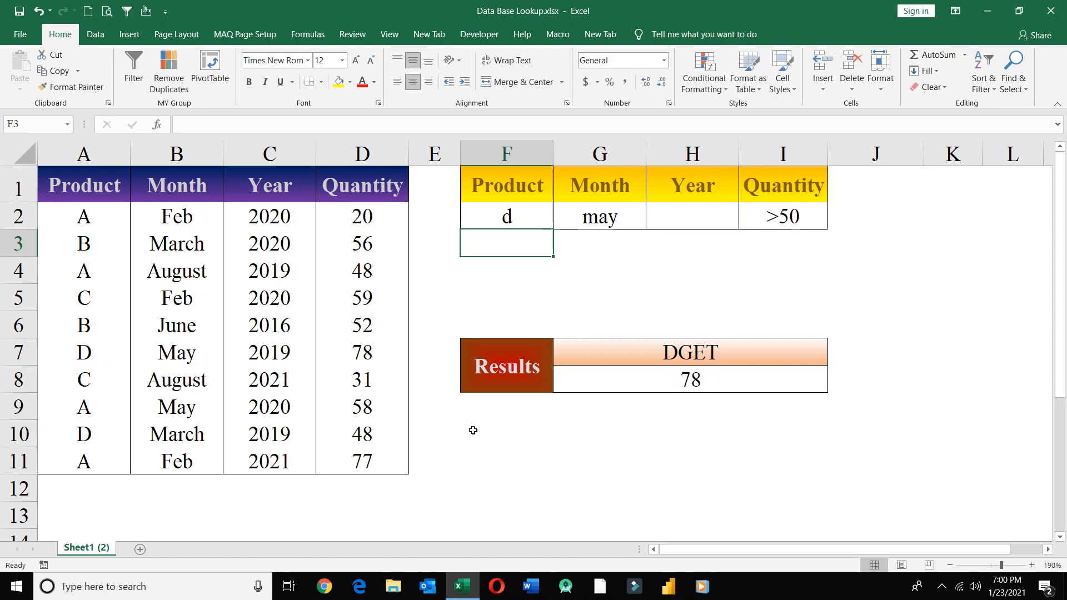
- Change the Product criterion in F2 to a
{"action": "left_click", "coordinate": [506, 221]}
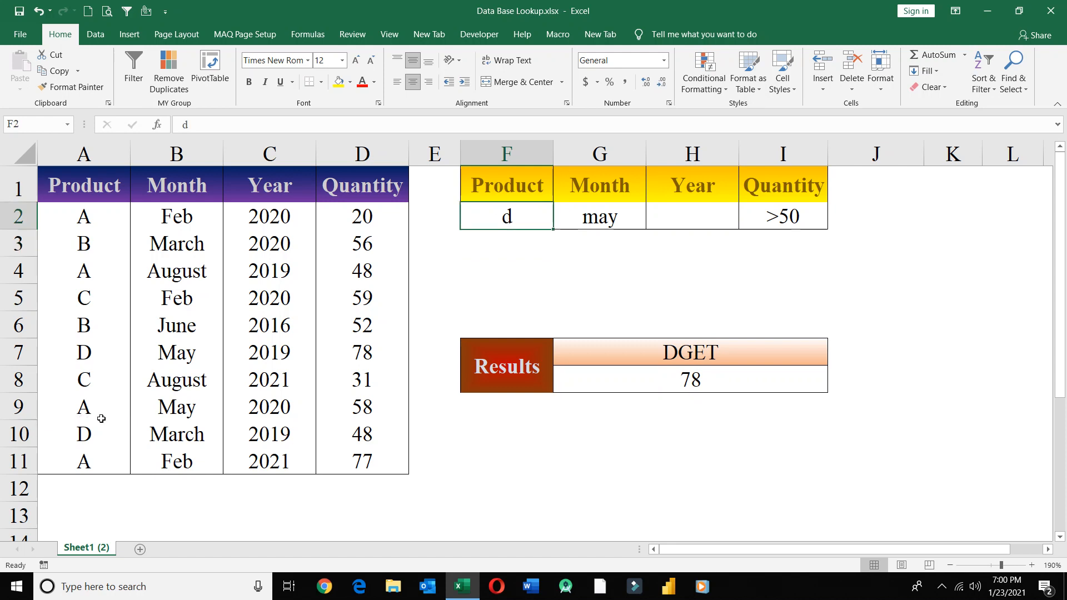
{"action": "type", "text": "a"}
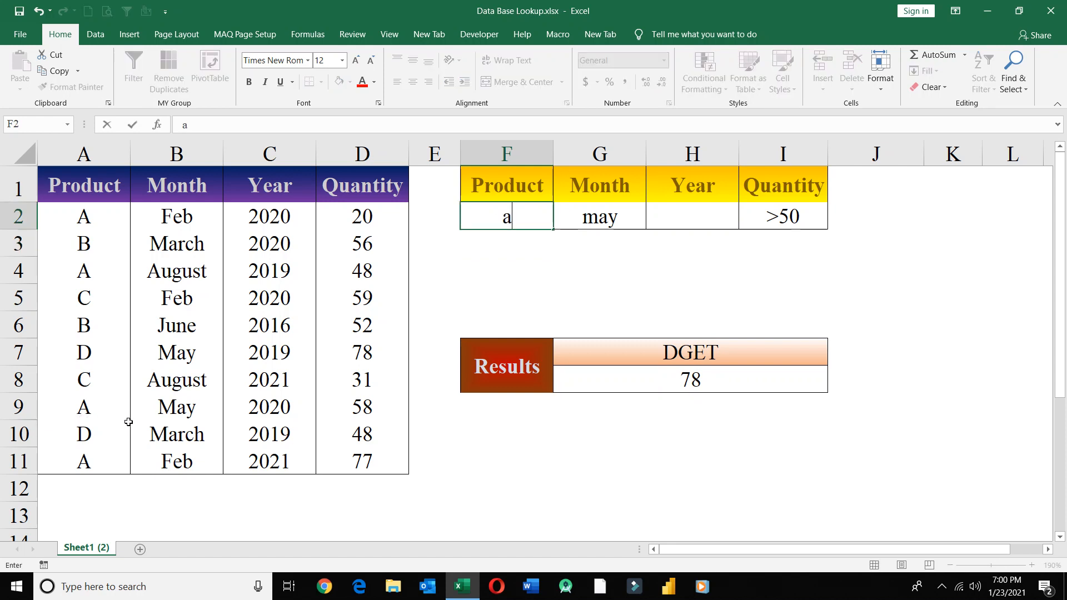
{"action": "key", "text": "Return"}
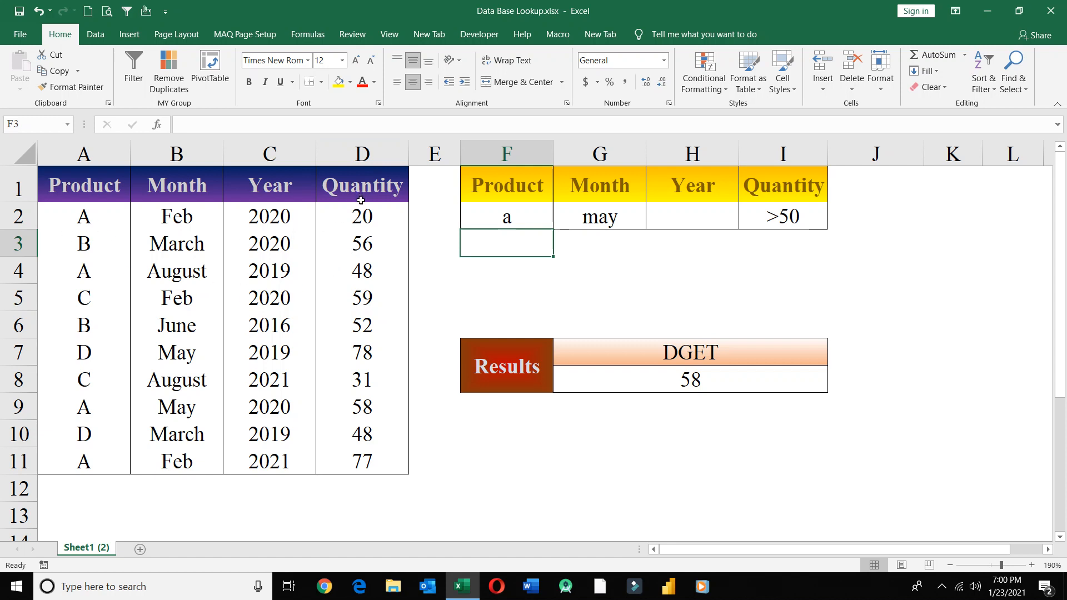
- Inspect the first table quantity in D2, the DGET formula in G8 and the month in B6
{"action": "left_click", "coordinate": [369, 215]}
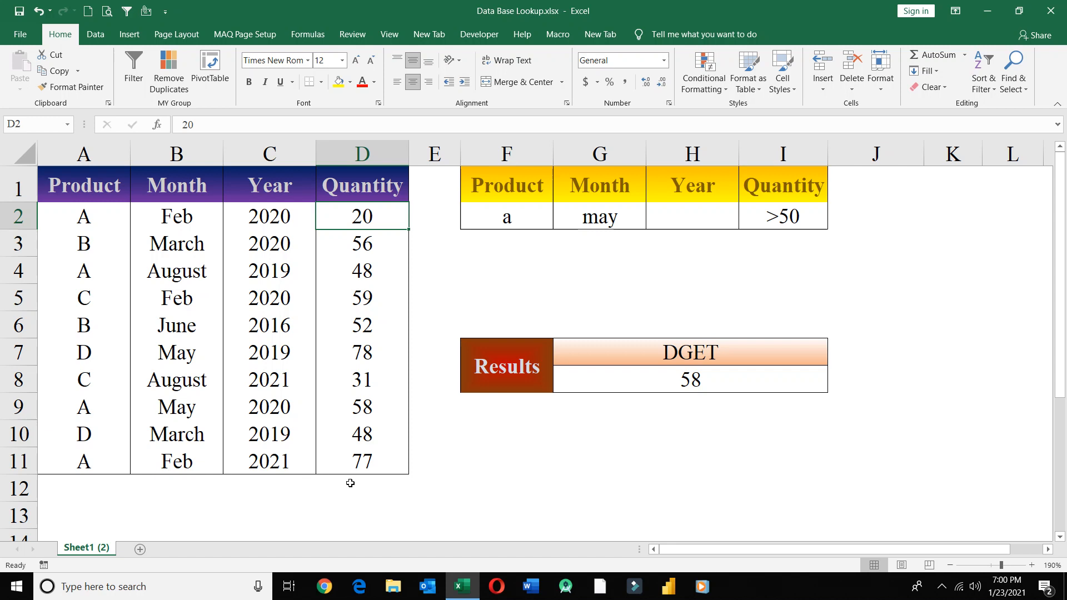
{"action": "left_click", "coordinate": [711, 379]}
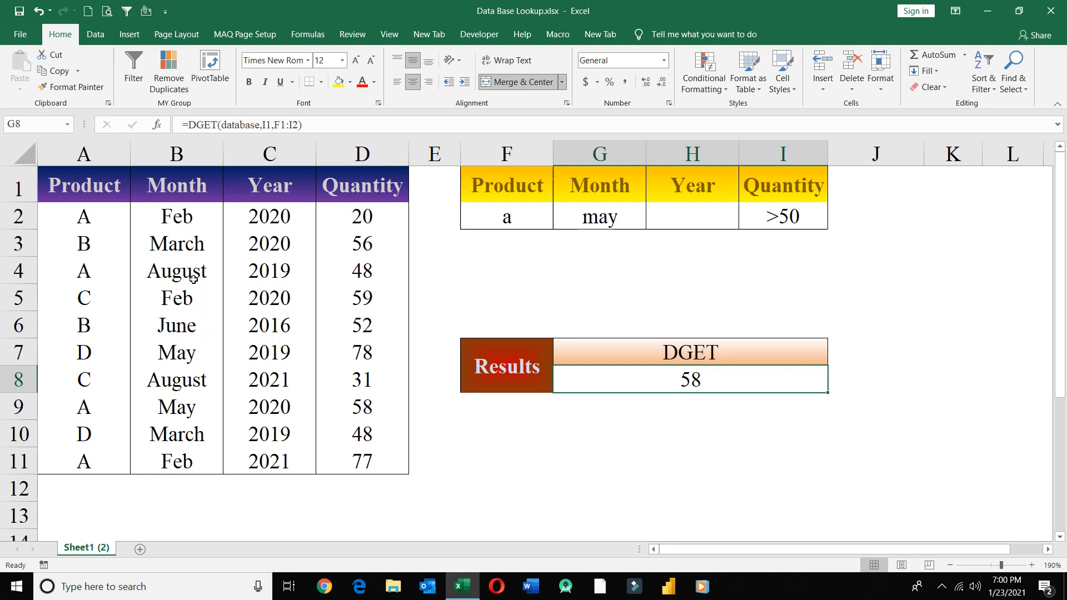
{"action": "left_click", "coordinate": [181, 327]}
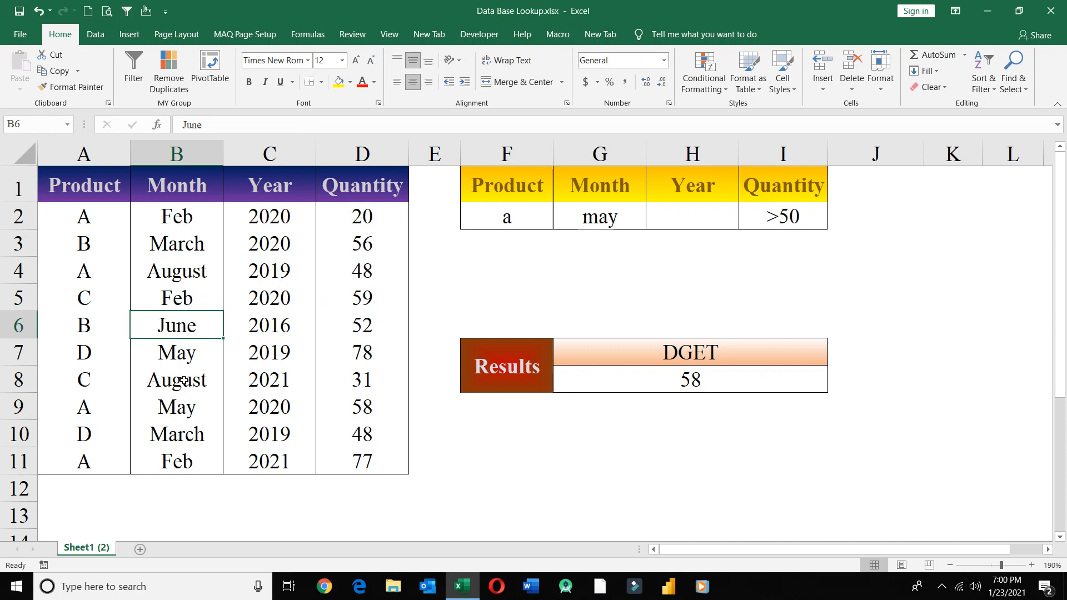
- Clear the Product, Month and Quantity criteria in F2, G2 and I2
{"action": "left_click", "coordinate": [517, 220]}
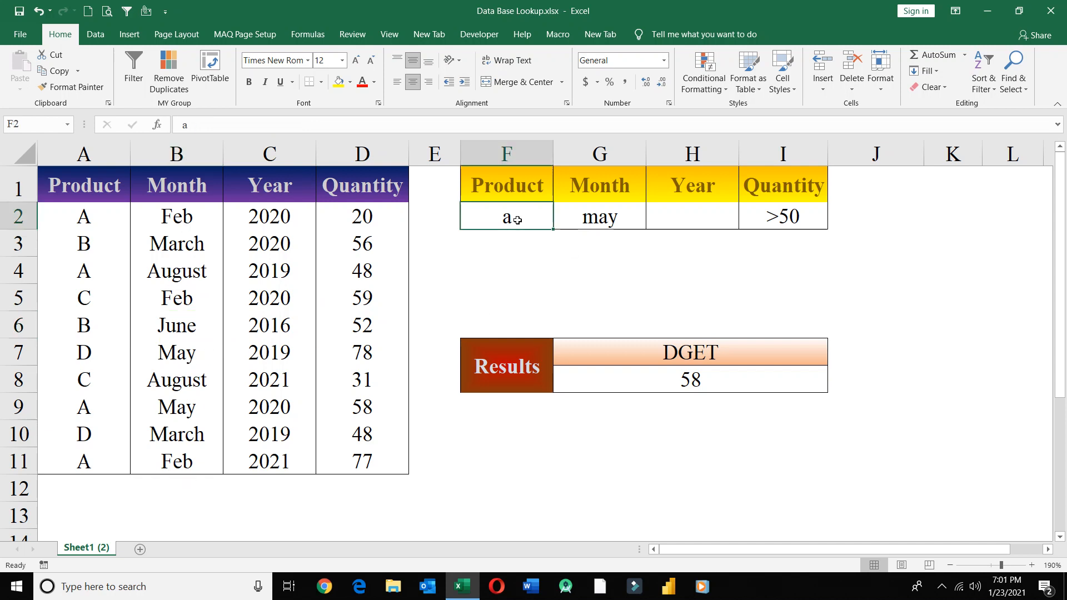
{"action": "key", "text": "Delete"}
{"action": "key", "text": "Right"}
{"action": "key", "text": "Delete"}
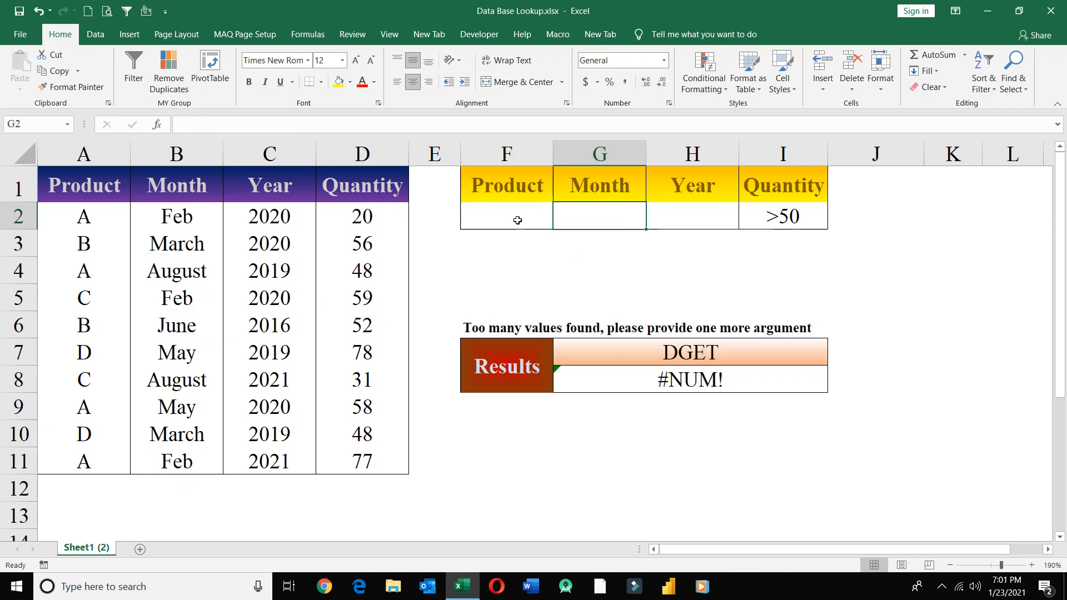
{"action": "key", "text": "Right"}
{"action": "key", "text": "Right"}
{"action": "key", "text": "Delete"}
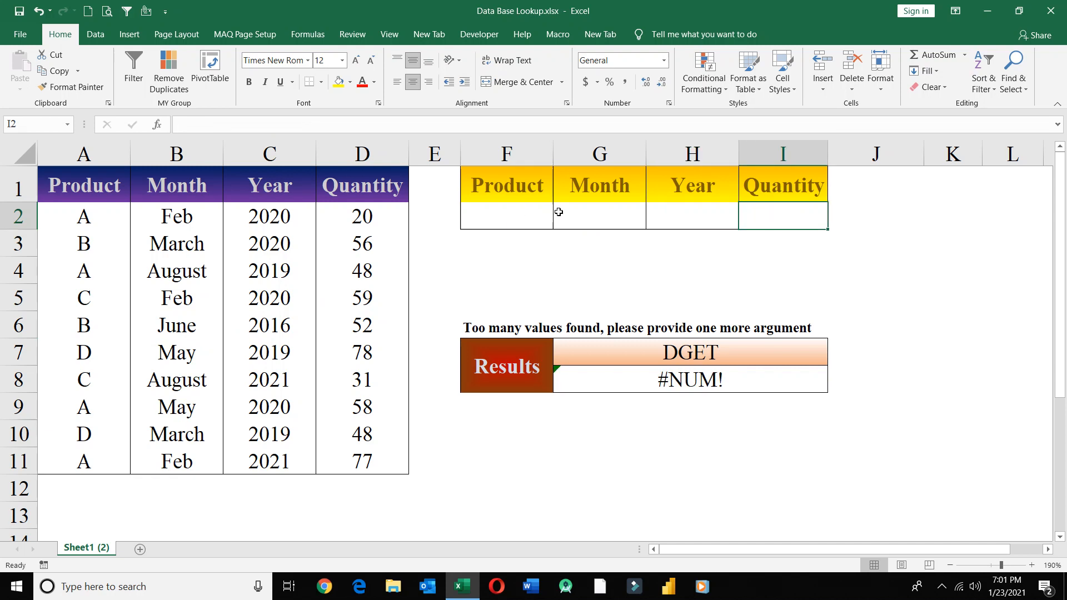
- Enter june as the only criterion, in the Month cell G2
{"action": "left_click", "coordinate": [589, 207]}
{"action": "type", "text": "june"}
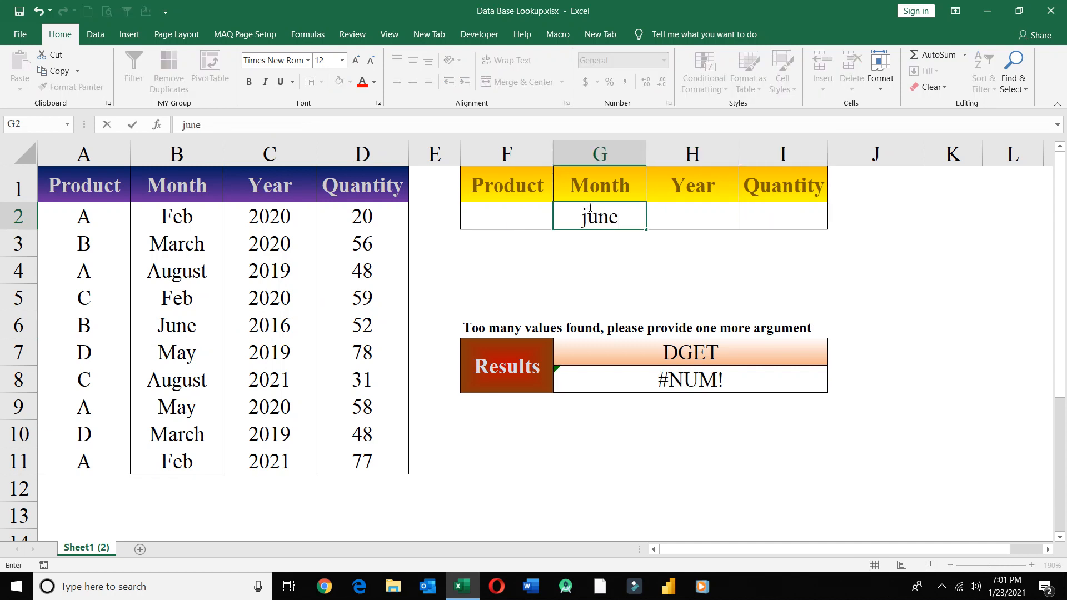
{"action": "key", "text": "Return"}
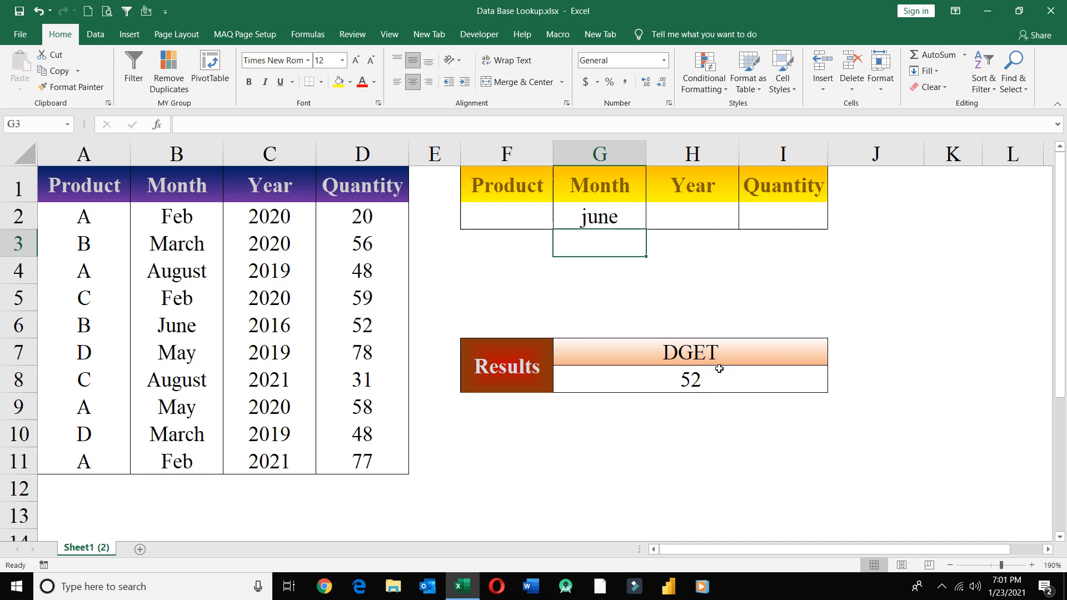
- Clear the Month criterion in G2 and enter 2019 as the Year criterion in H2, leaving the Quantity criterion in I2 empty
{"action": "left_click", "coordinate": [600, 212]}
{"action": "key", "text": "Delete"}
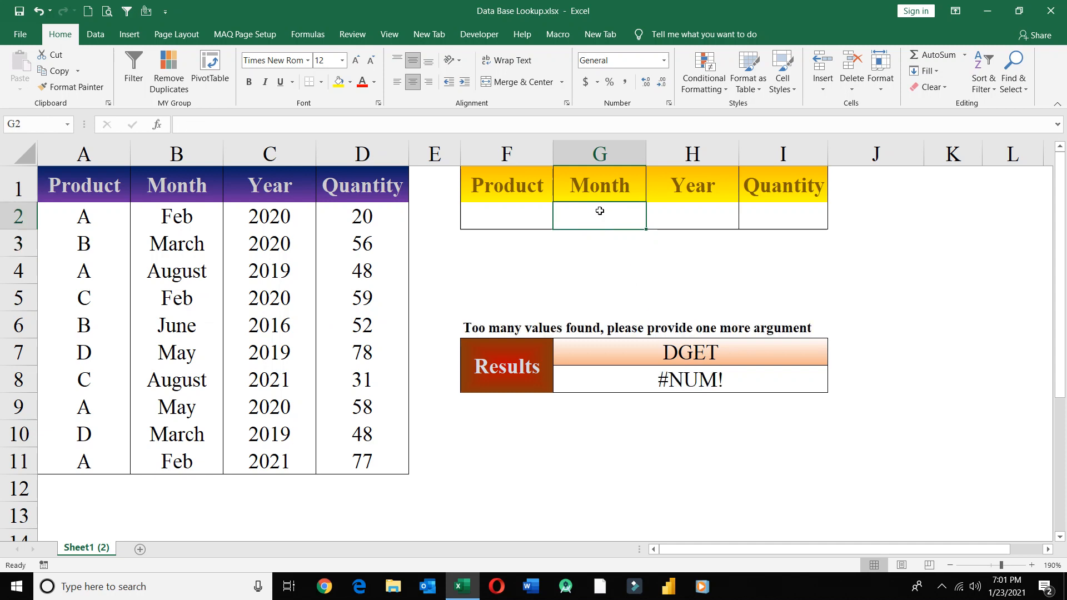
{"action": "key", "text": "Right"}
{"action": "key", "text": "Right"}
{"action": "type", "text": "201"}
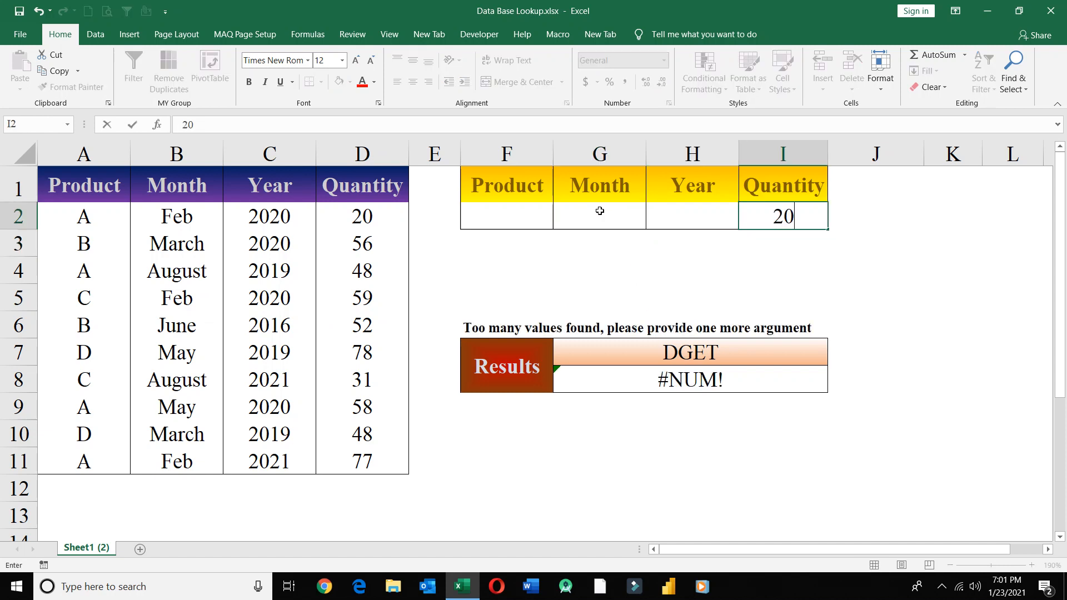
{"action": "key", "text": "BackSpace"}
{"action": "key", "text": "BackSpace"}
{"action": "key", "text": "BackSpace"}
{"action": "key", "text": "Left"}
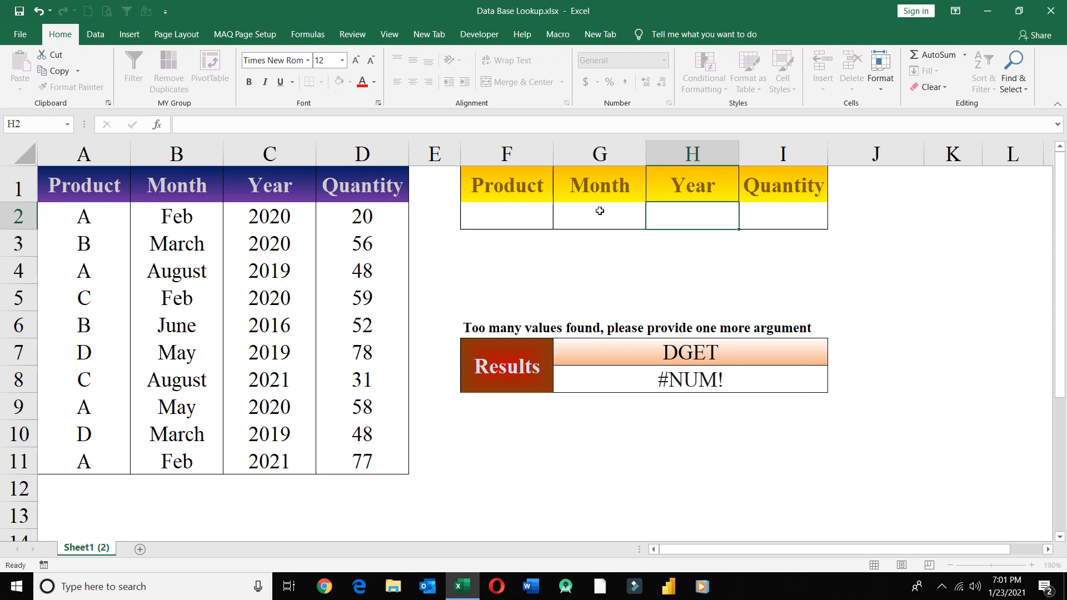
{"action": "type", "text": "2019"}
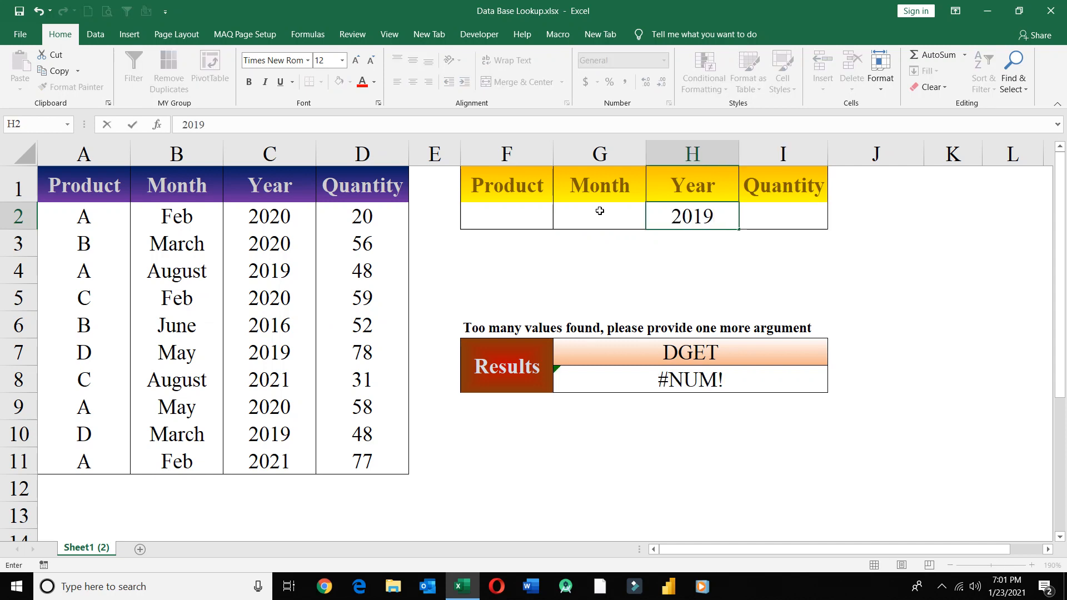
{"action": "key", "text": "Return"}
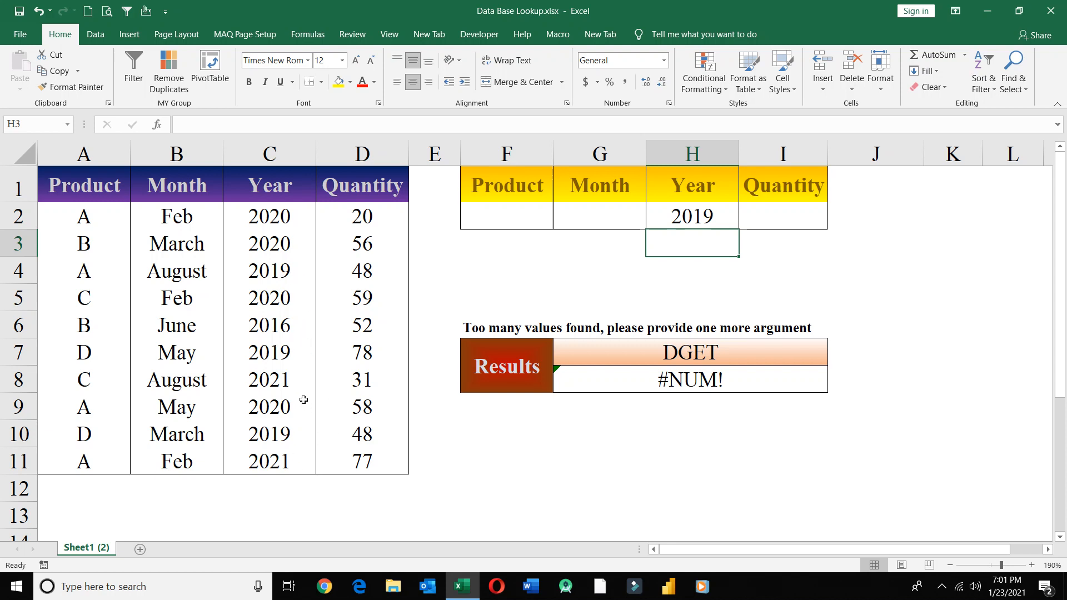
- Set the Year criterion in H2 to 2016, with the other lookup criteria left empty
{"action": "left_click", "coordinate": [287, 327]}
{"action": "left_click", "coordinate": [703, 217]}
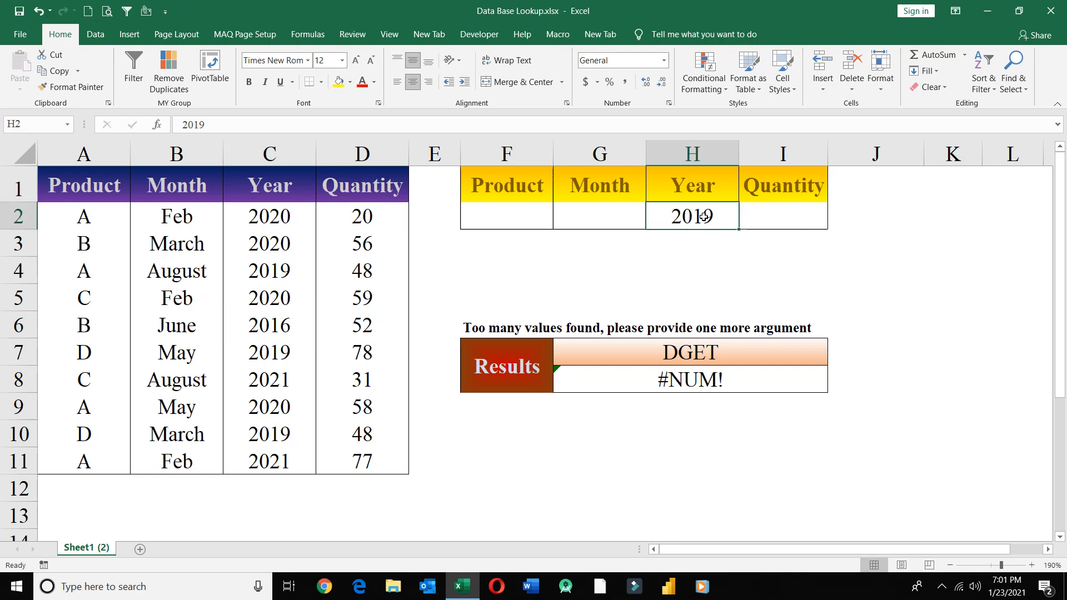
{"action": "type", "text": "2016"}
{"action": "key", "text": "Return"}
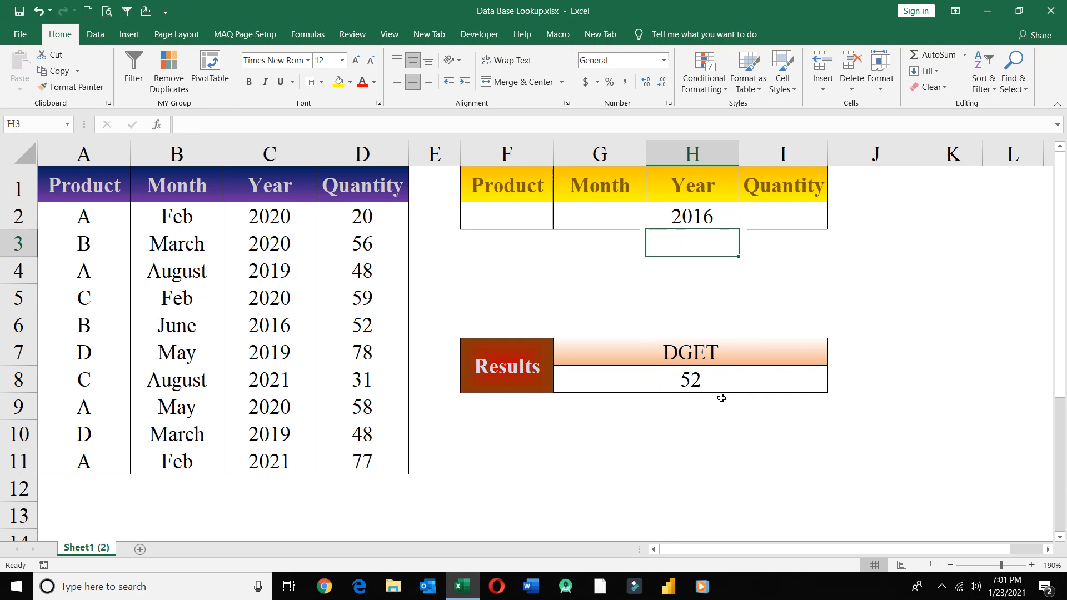
- Set the Year criterion in H2 to 2021 and check the matching years in column C of the table
{"action": "left_click", "coordinate": [701, 214]}
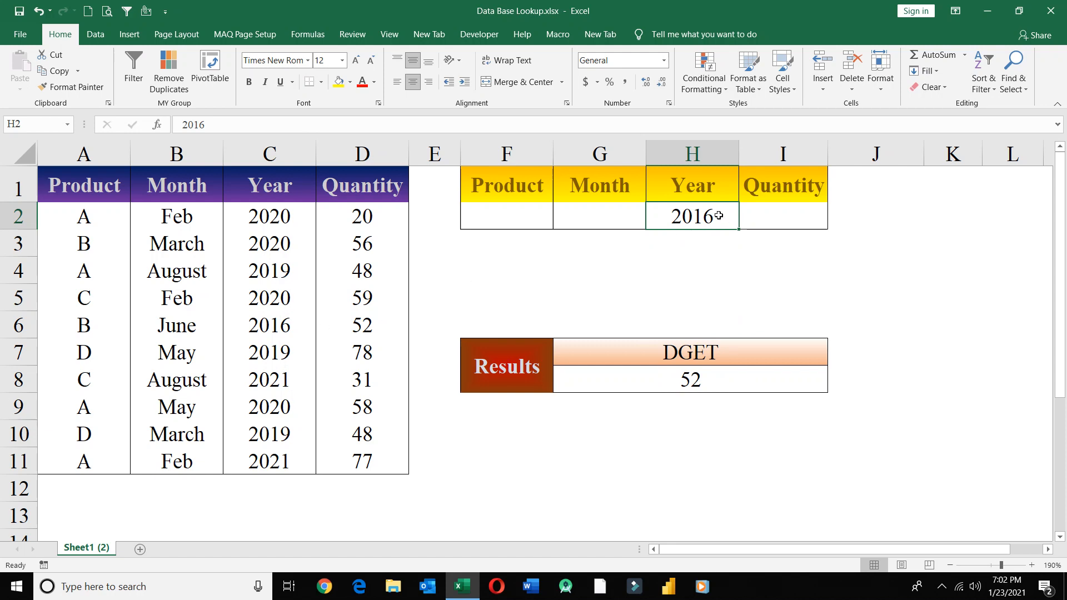
{"action": "type", "text": "2021"}
{"action": "key", "text": "Return"}
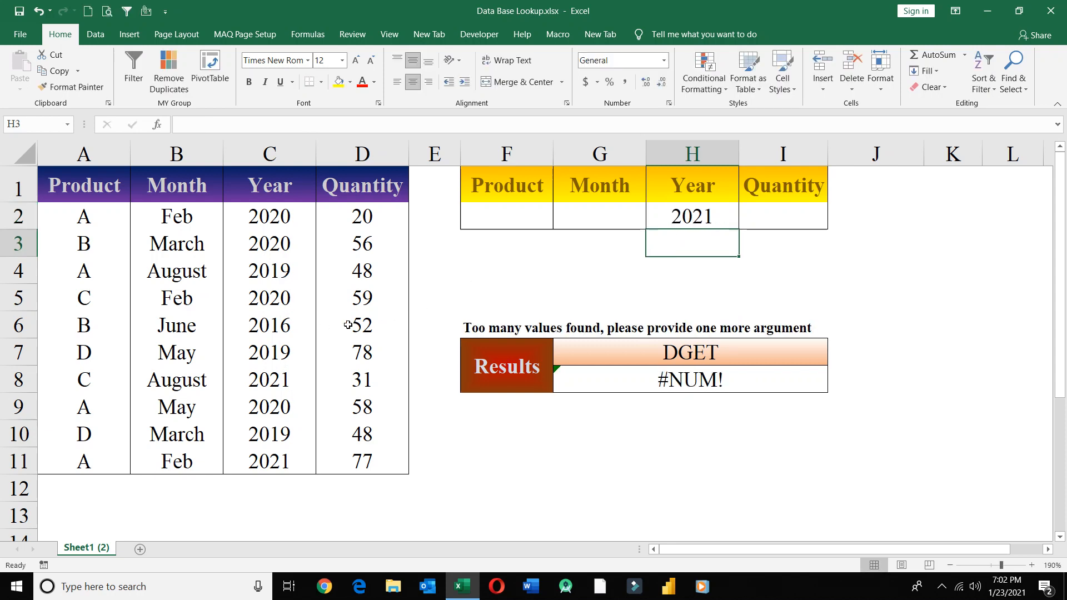
{"action": "left_click", "coordinate": [280, 376]}
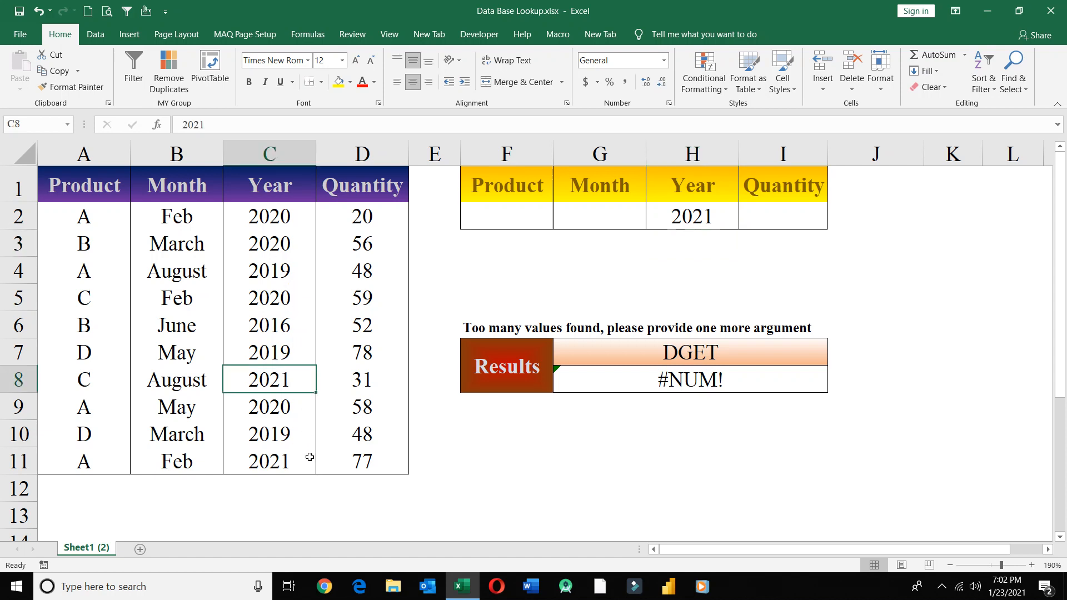
{"action": "left_click", "coordinate": [269, 477]}
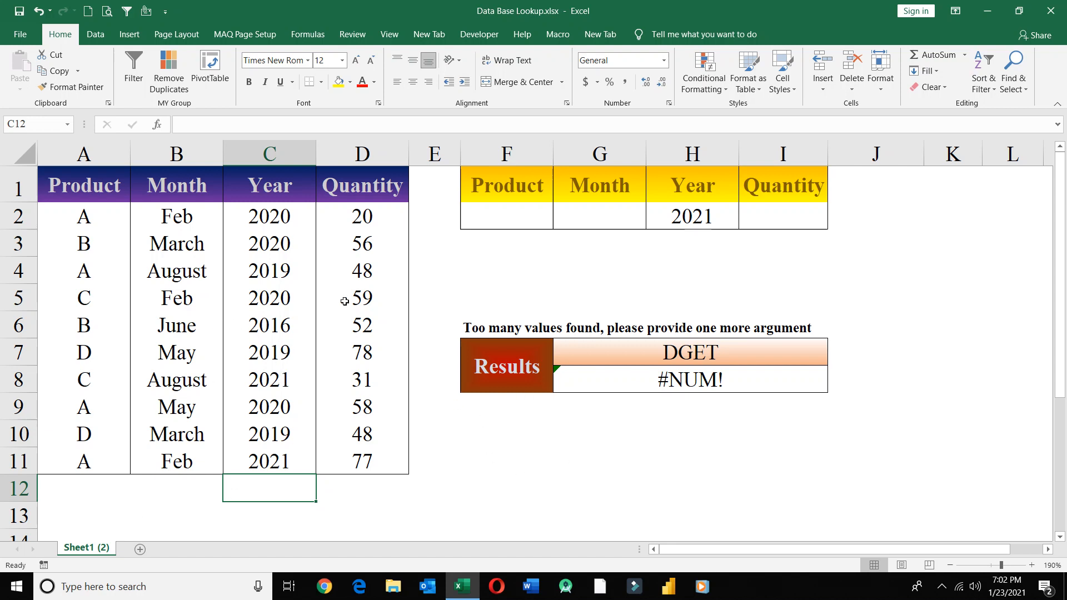
- Add c as the Product criterion in F2 alongside the 2021 Year criterion, and minimize the workbook window
{"action": "left_click", "coordinate": [478, 216]}
{"action": "type", "text": "c"}
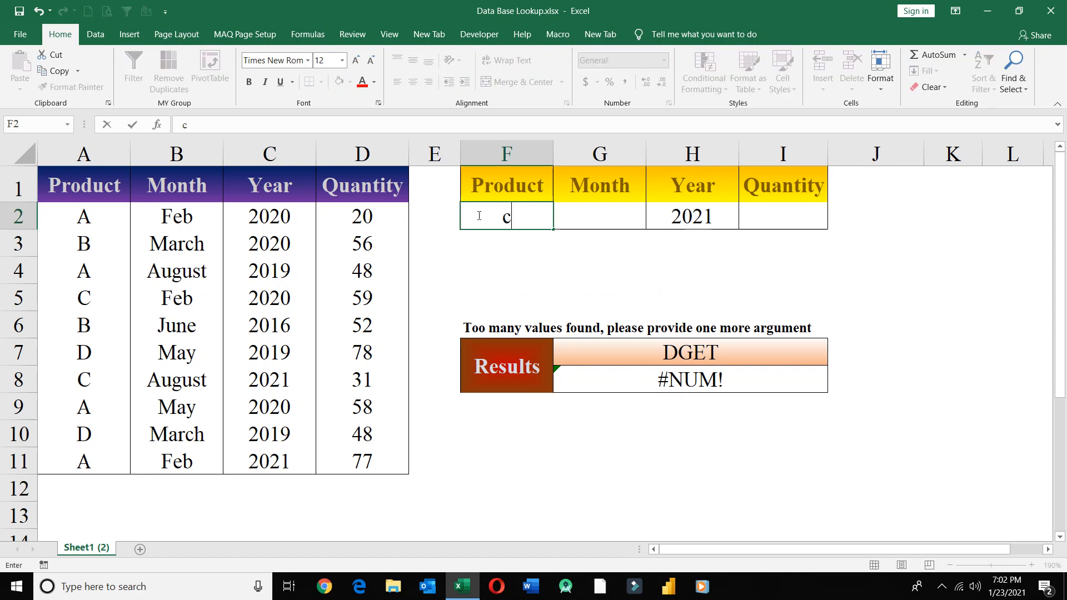
{"action": "key", "text": "Return"}
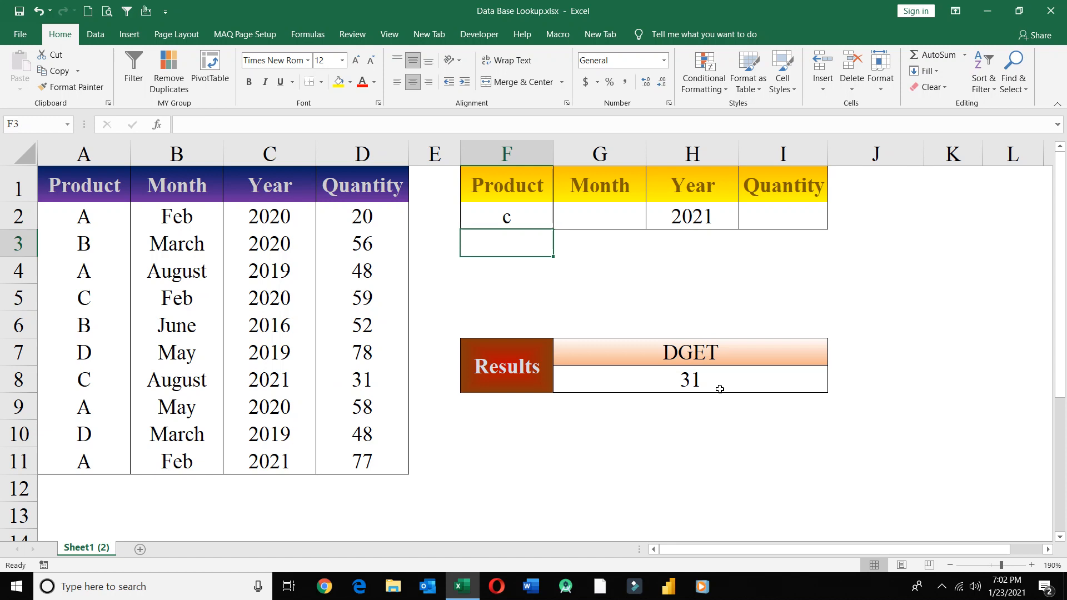
{"action": "left_click", "coordinate": [990, 11]}
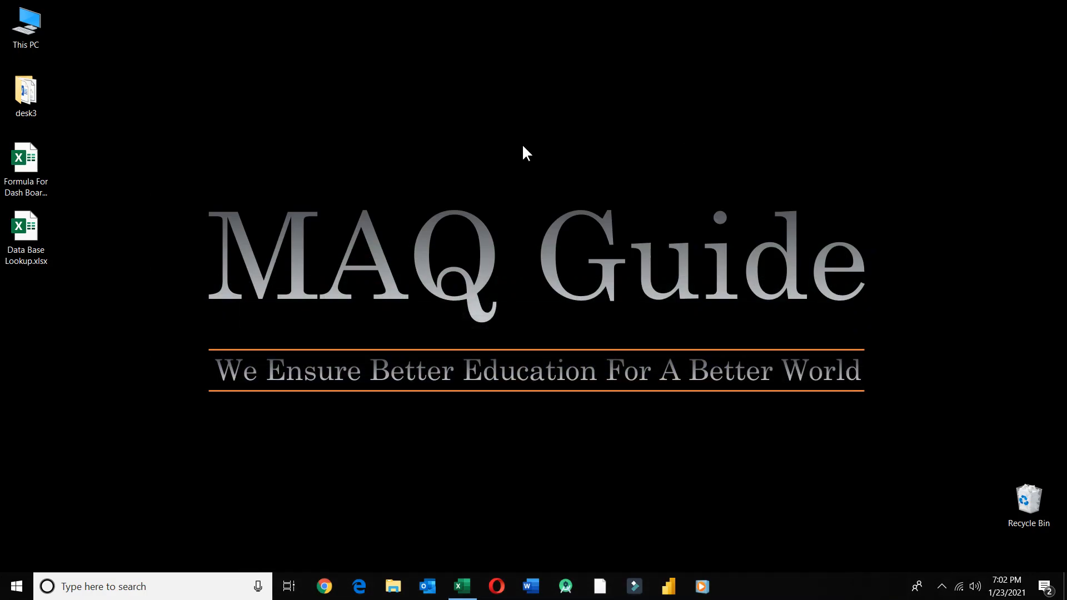